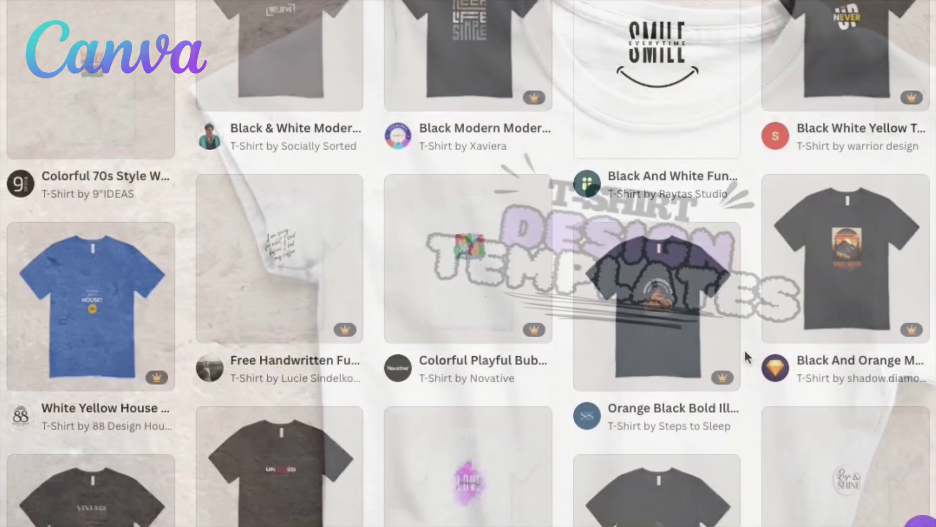
Widen the title box so TEMPLATES fits on one line and shift it left.
scroll(745, 350, down, 7)
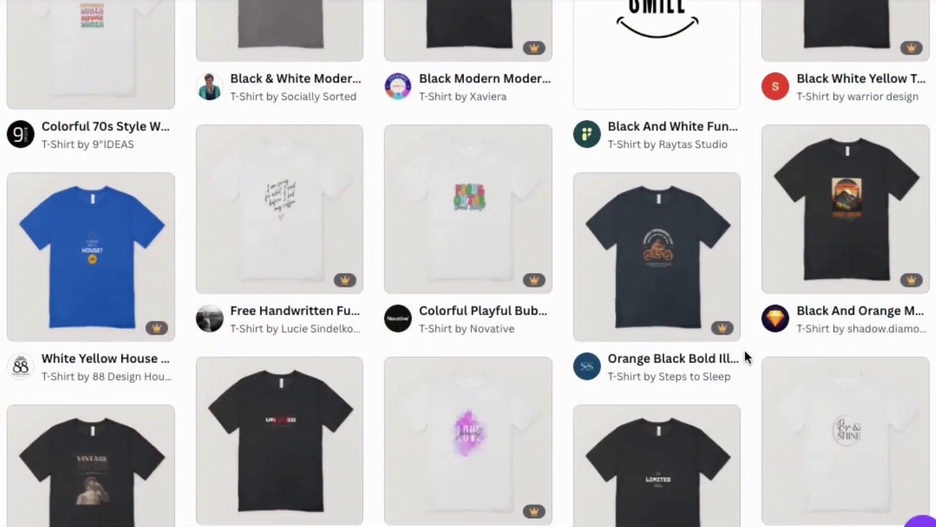
scroll(744, 350, down, 2)
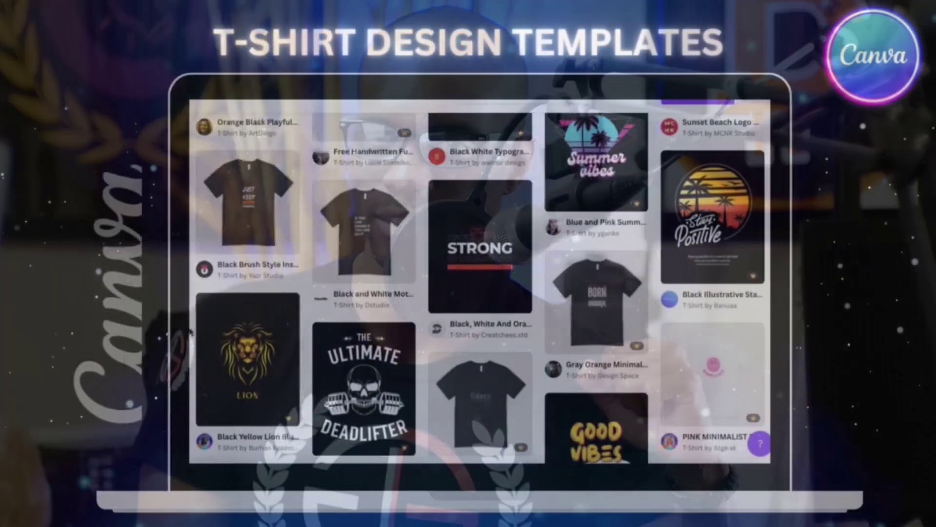
scroll(190, 333, down, 8)
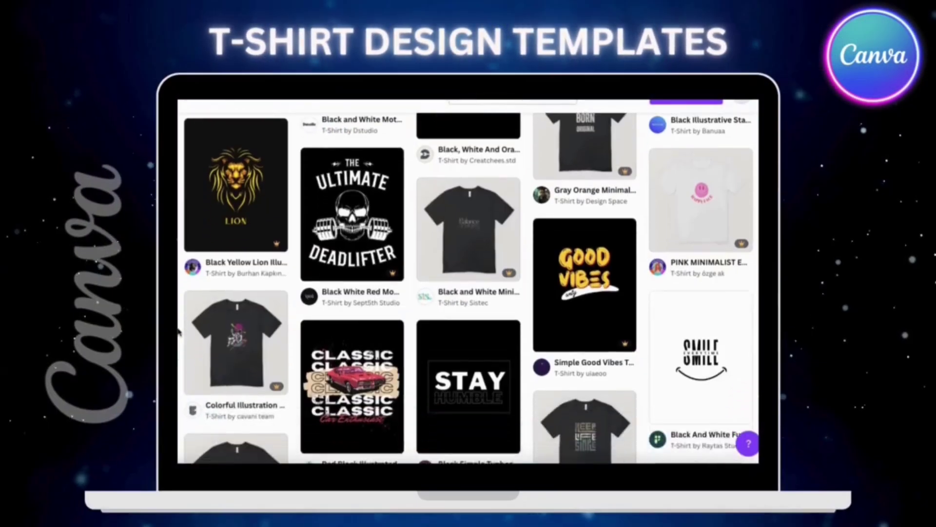
scroll(178, 331, down, 4)
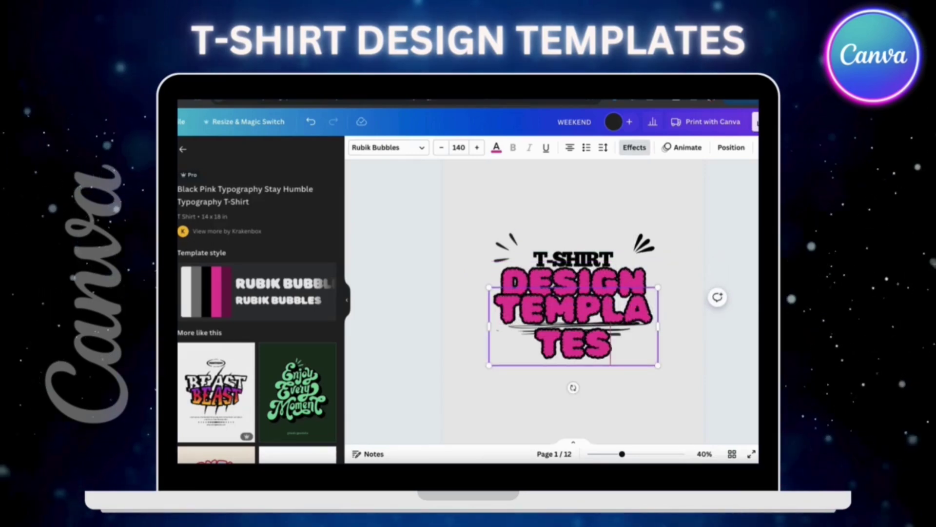
drag(661, 333, 739, 337)
drag(688, 315, 658, 314)
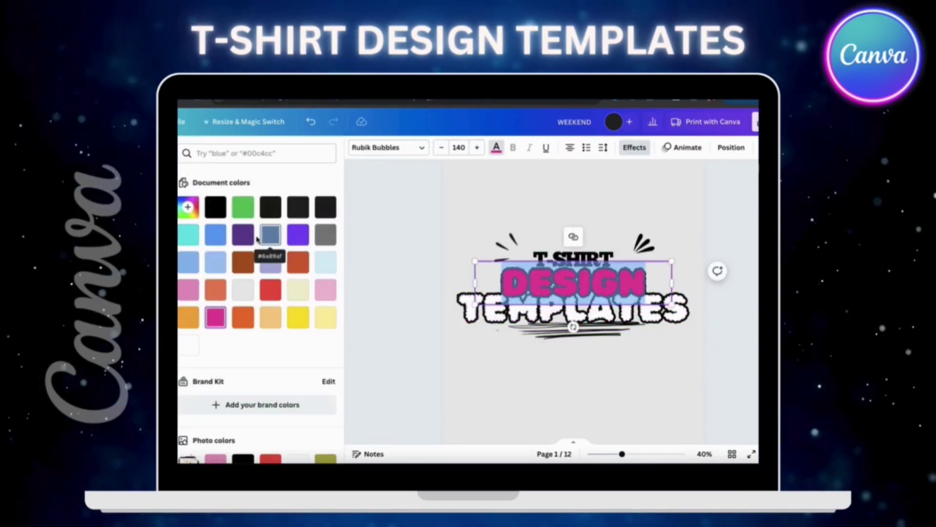
Recolour the word DESIGN a custom lavender shade.
click(243, 234)
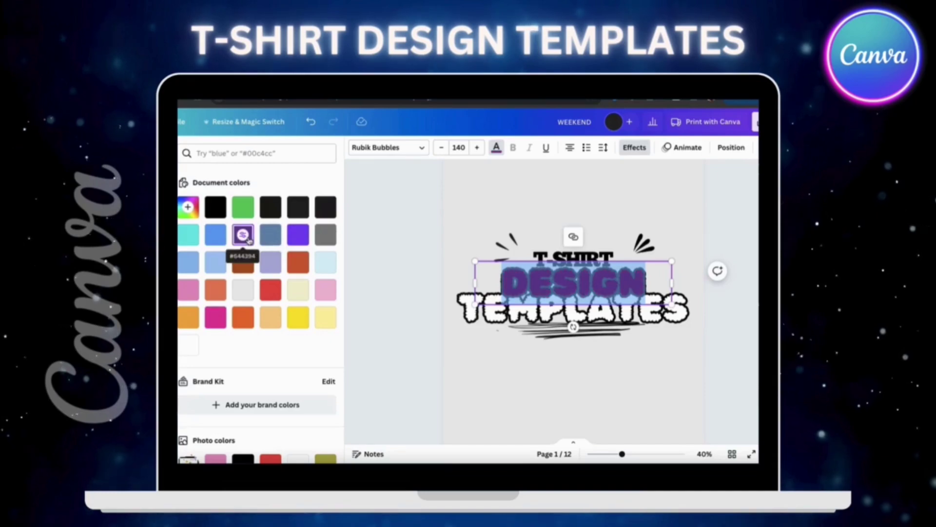
click(188, 207)
click(227, 229)
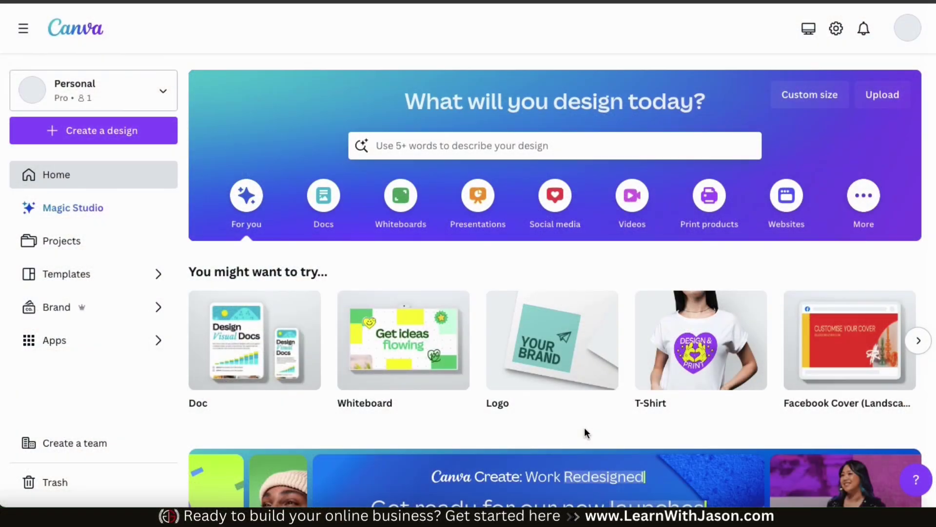
Search the home page for 't-shirt' and open the T-Shirt templates page.
click(467, 148)
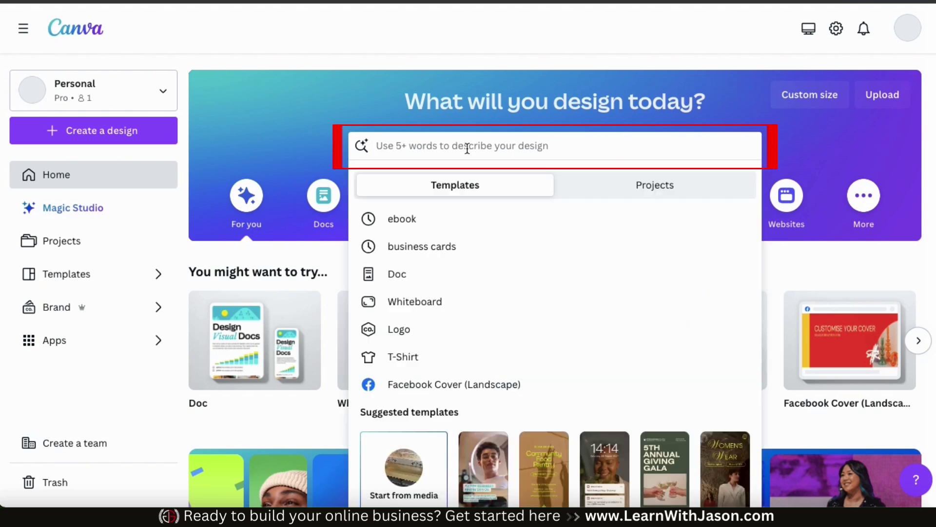
text(t-shirt)
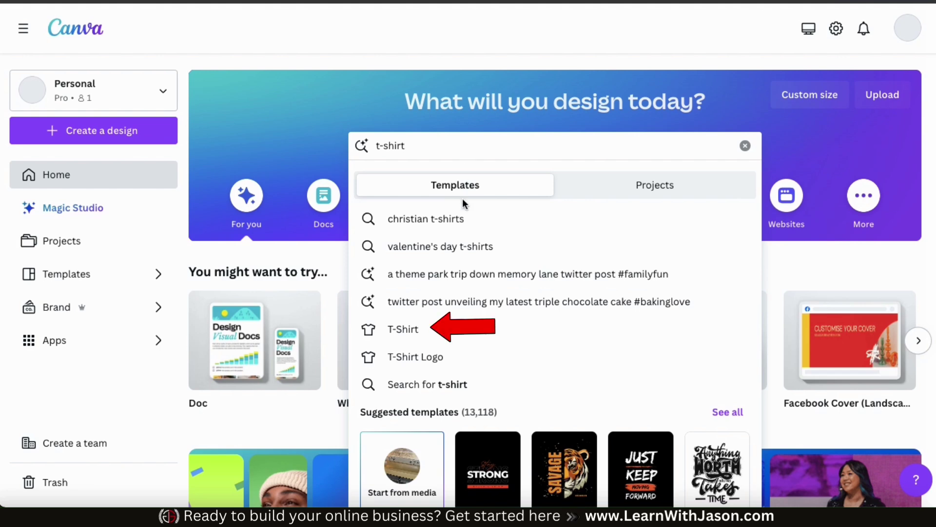
click(414, 337)
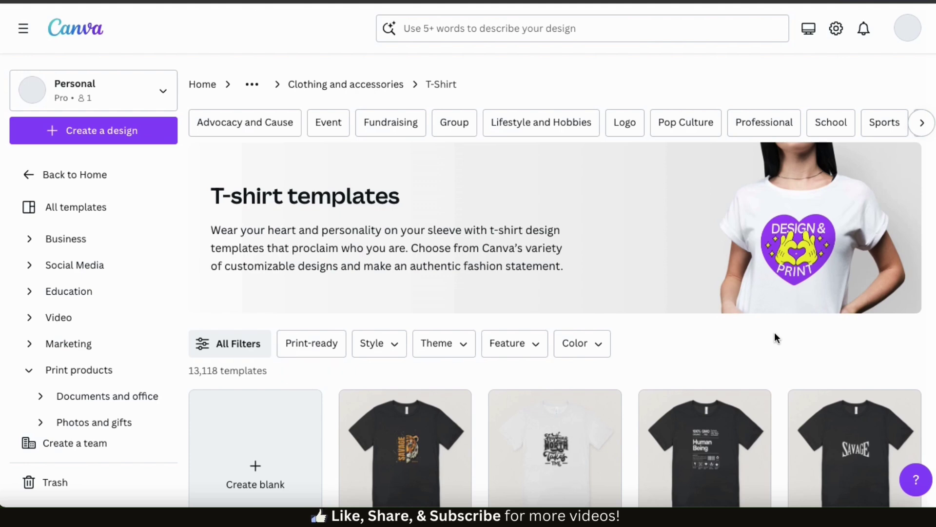
scroll(775, 334, down, 3)
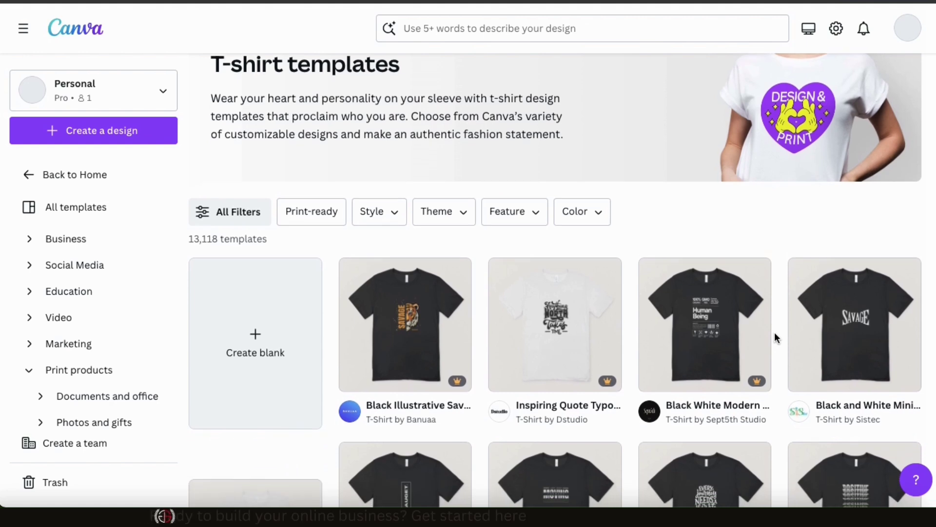
scroll(775, 336, down, 1)
scroll(774, 332, down, 1)
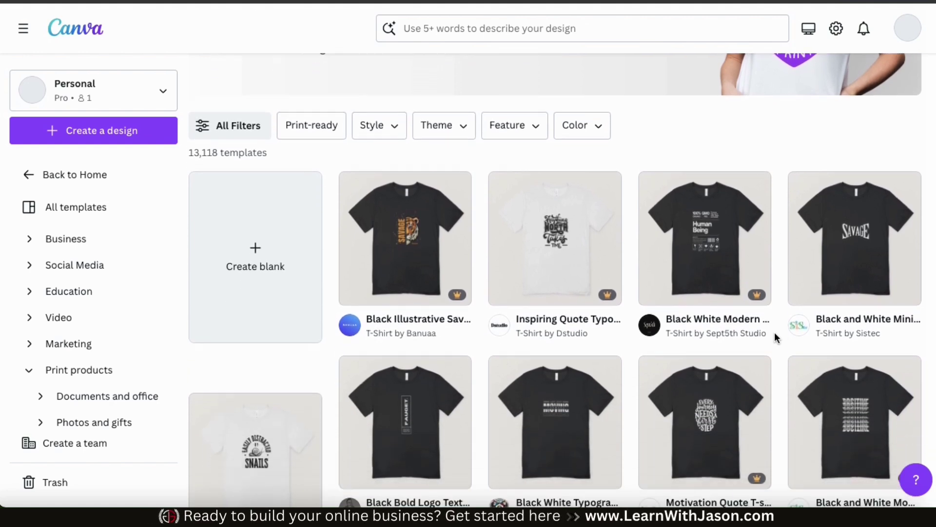
scroll(775, 332, down, 1)
scroll(775, 335, down, 3)
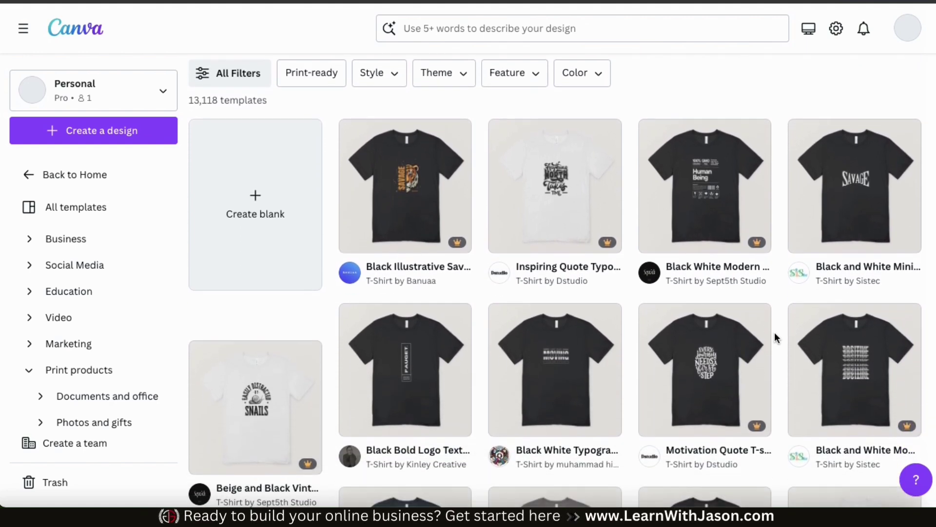
scroll(775, 335, down, 4)
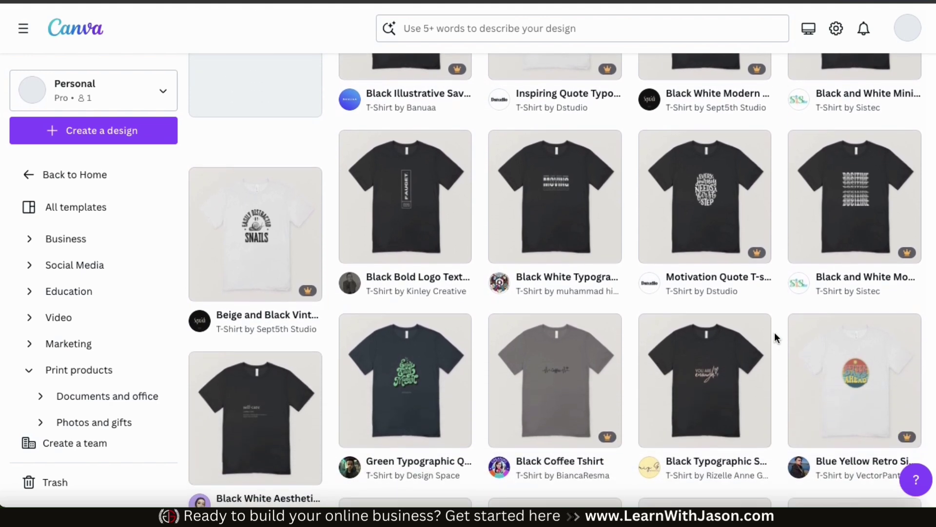
scroll(775, 336, down, 4)
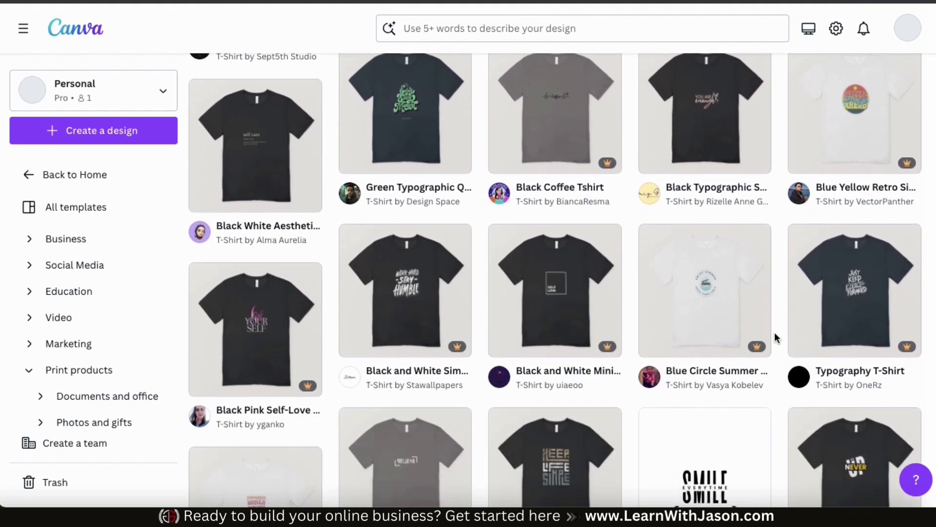
scroll(775, 336, down, 3)
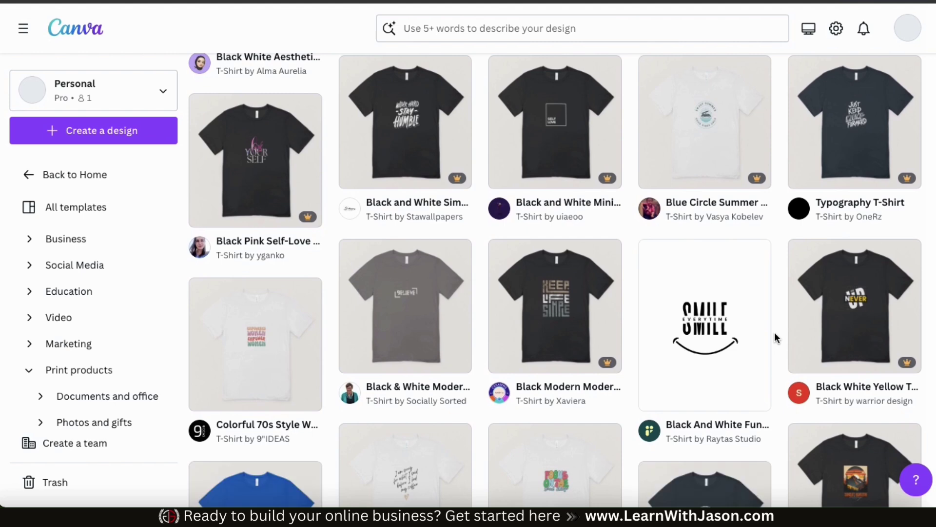
scroll(775, 333, down, 3)
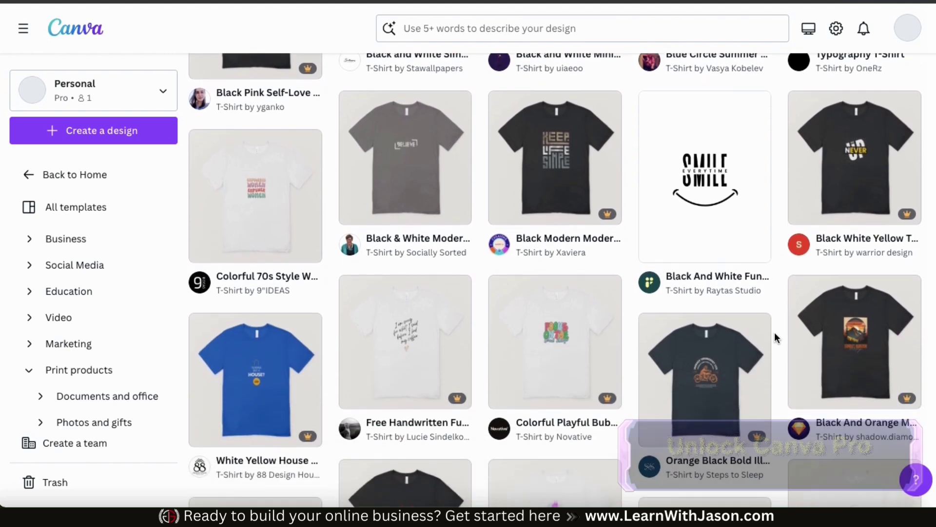
scroll(776, 338, down, 3)
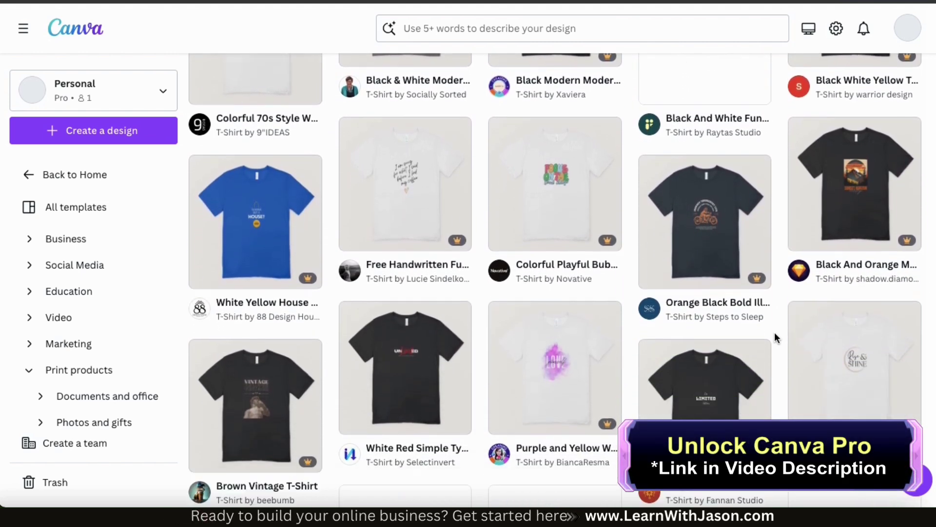
scroll(776, 337, down, 1)
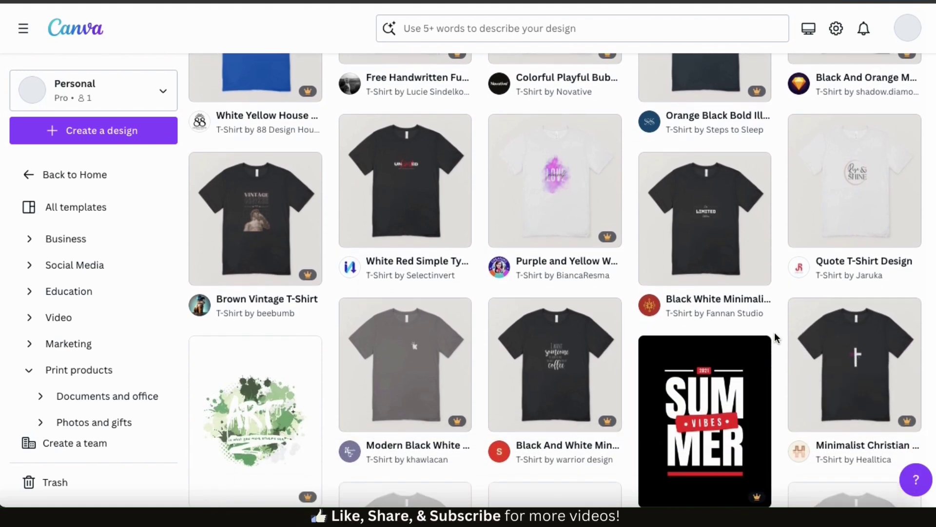
scroll(776, 337, down, 2)
scroll(775, 334, down, 1)
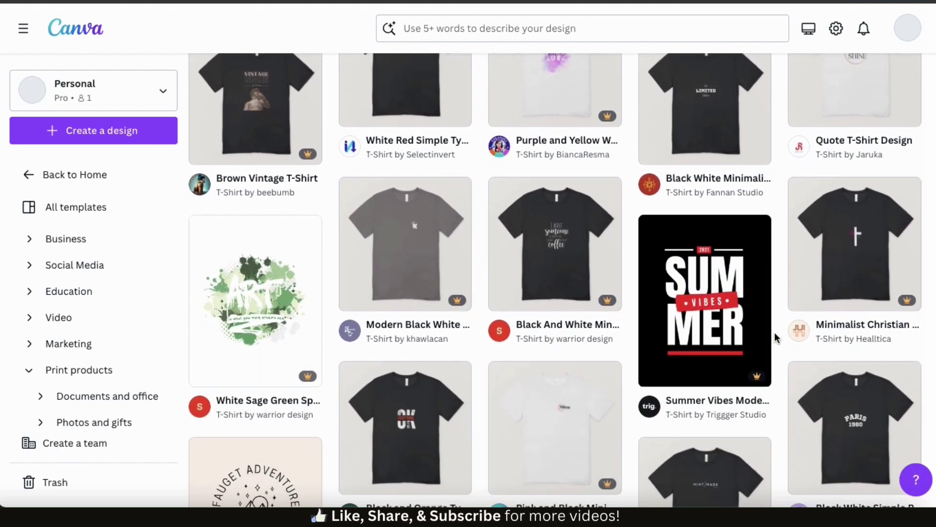
scroll(775, 335, down, 2)
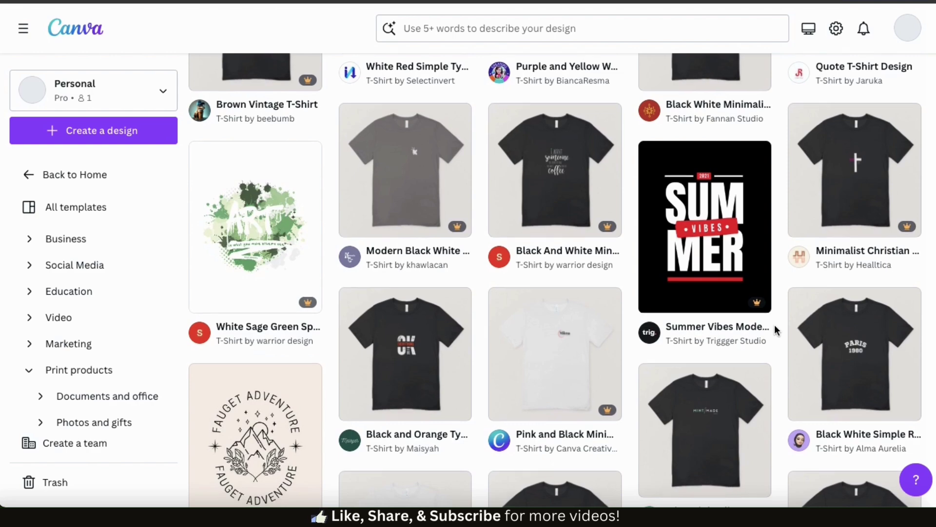
scroll(774, 332, up, 10)
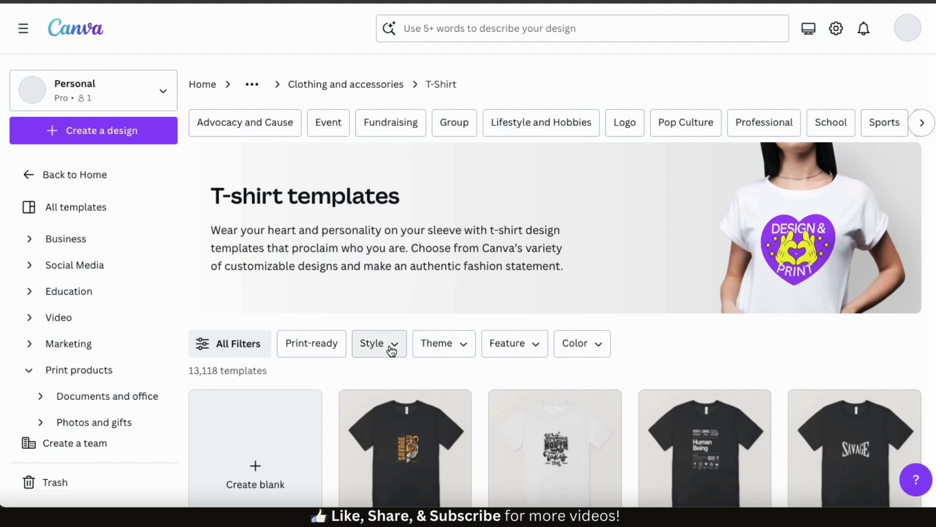
Look through the style and theme filter options for T-shirt templates.
click(383, 349)
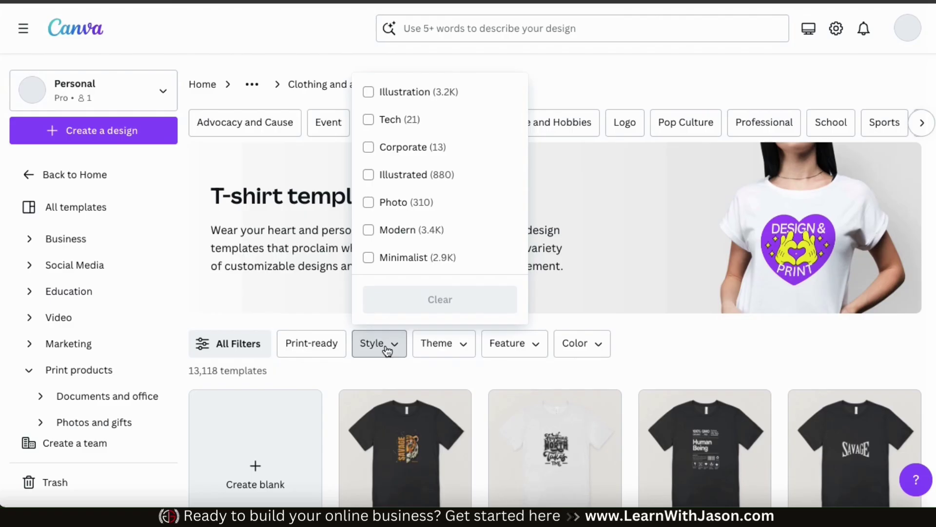
click(388, 349)
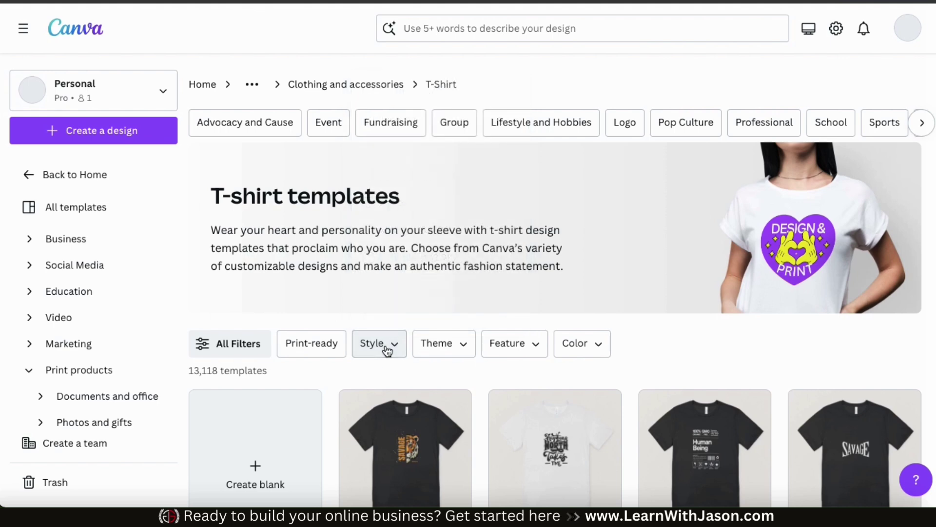
click(463, 350)
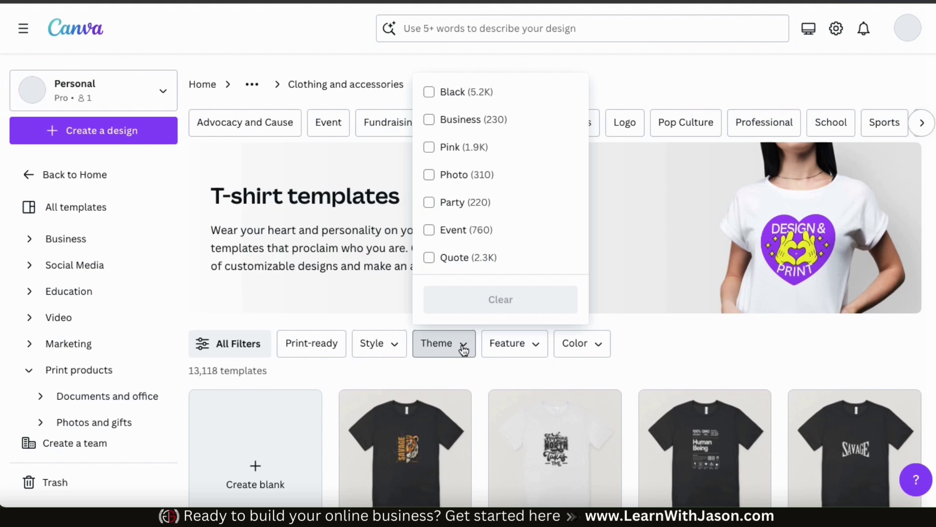
scroll(478, 217, down, 3)
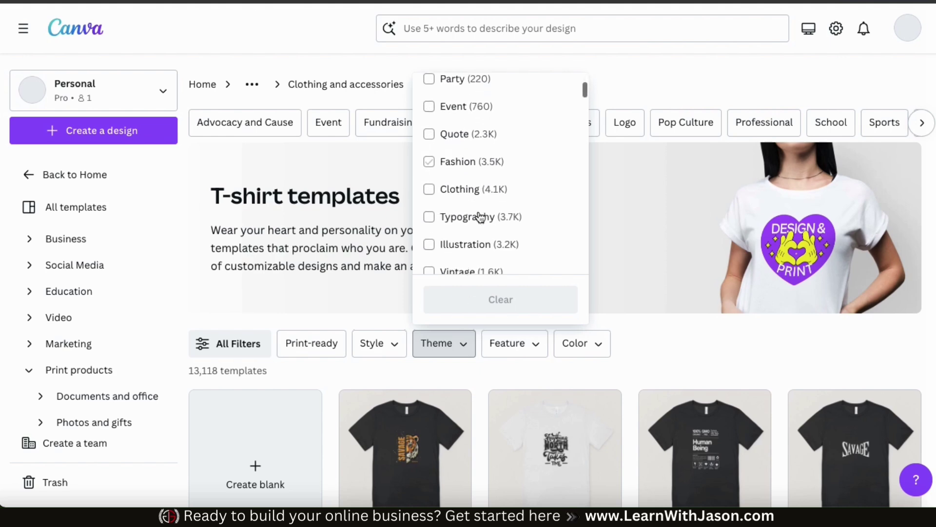
scroll(480, 217, down, 5)
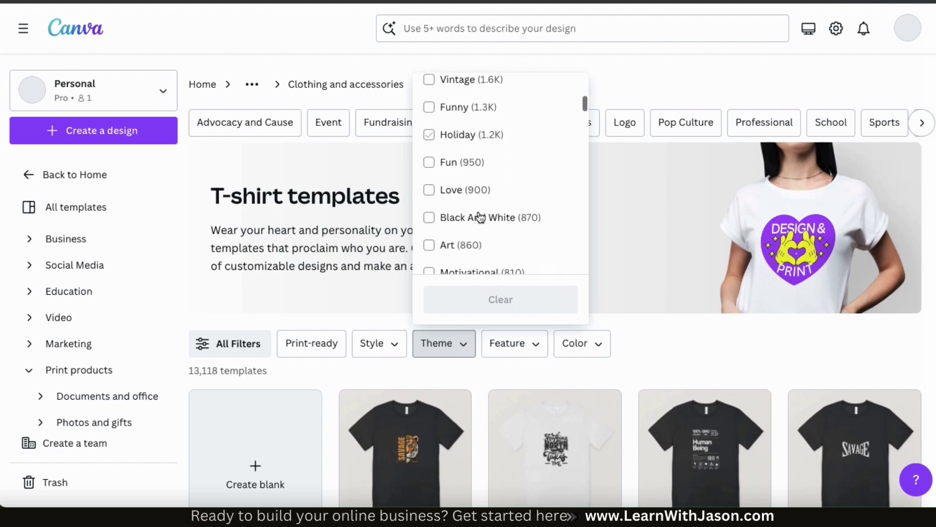
scroll(479, 217, down, 1)
click(739, 320)
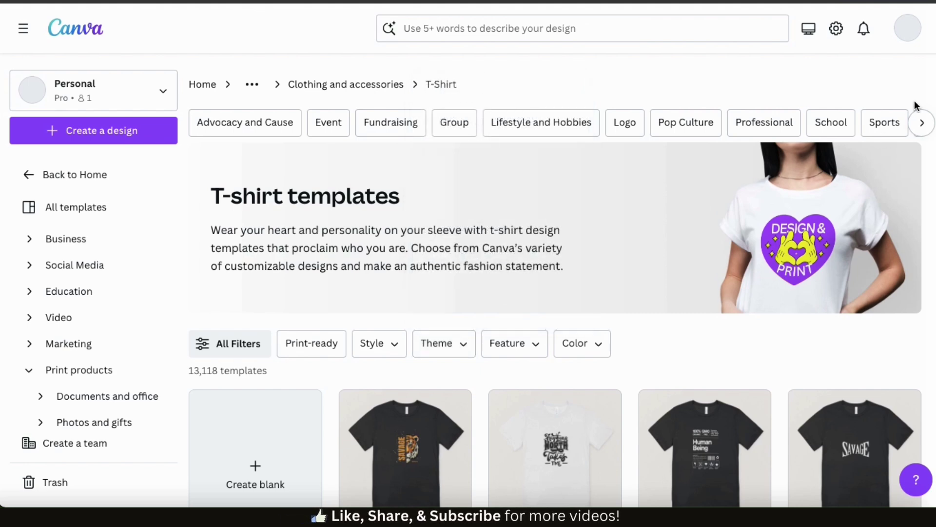
Reveal more T-shirt categories and scroll down the template grid.
click(924, 123)
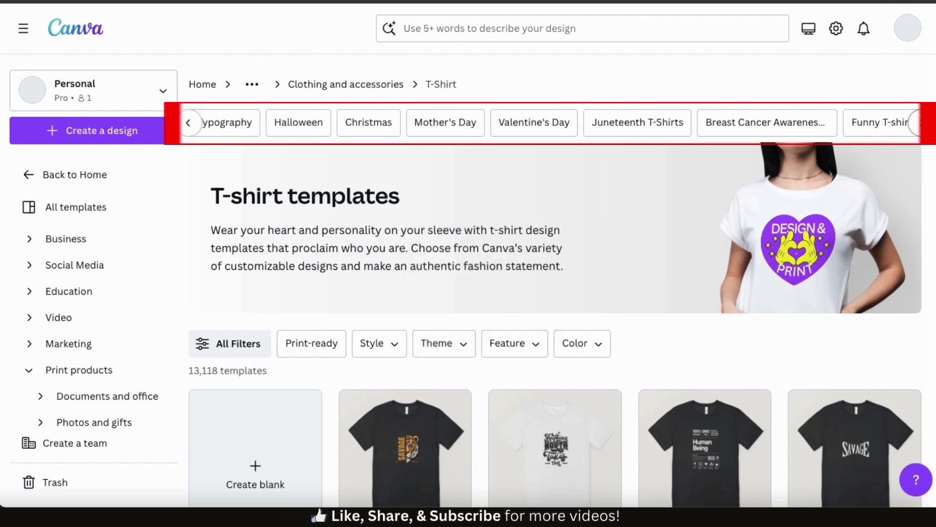
click(924, 124)
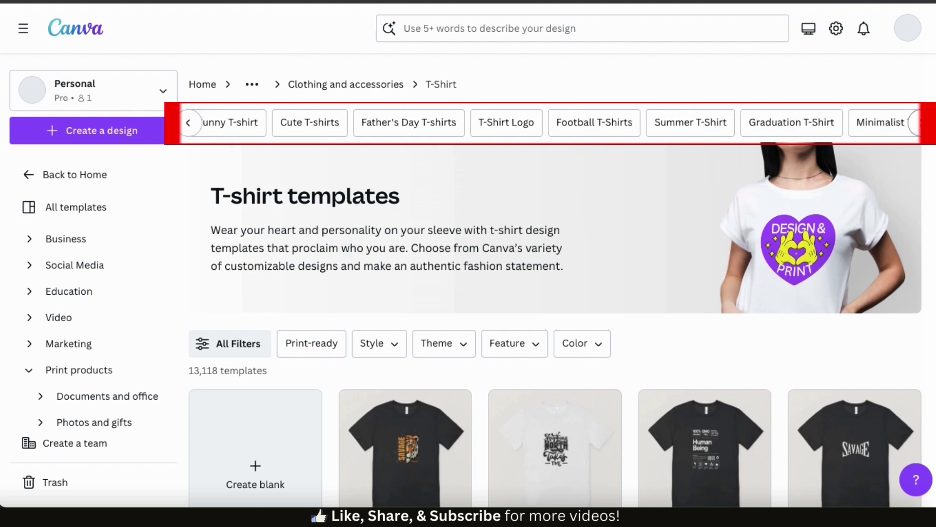
click(925, 124)
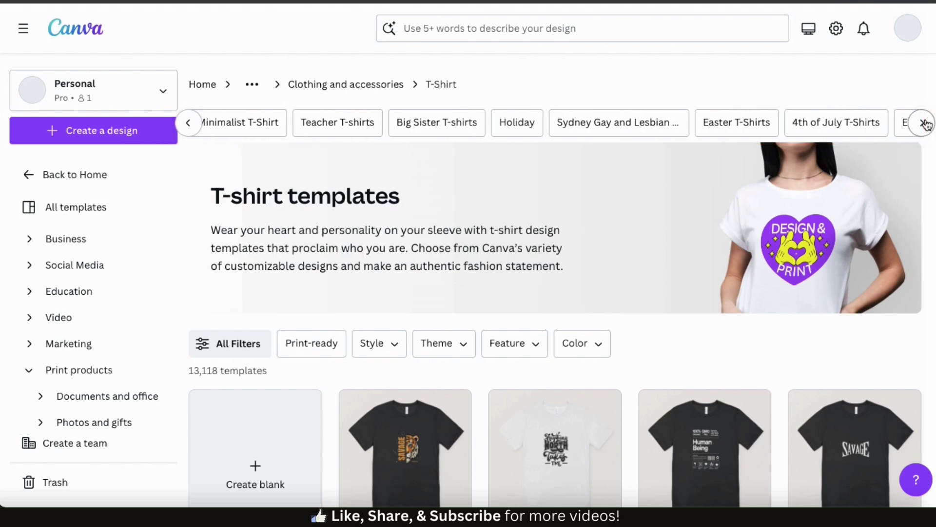
click(925, 124)
click(925, 124)
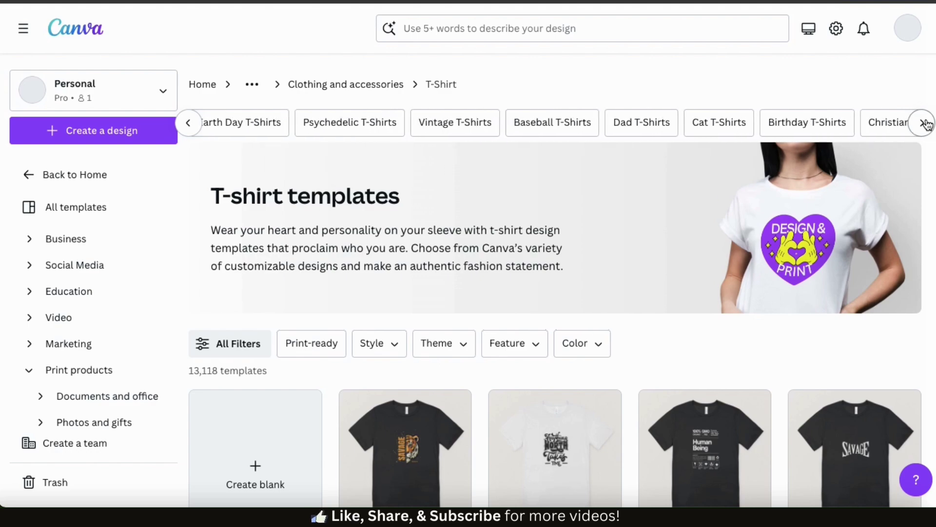
scroll(753, 354, down, 4)
scroll(753, 354, down, 10)
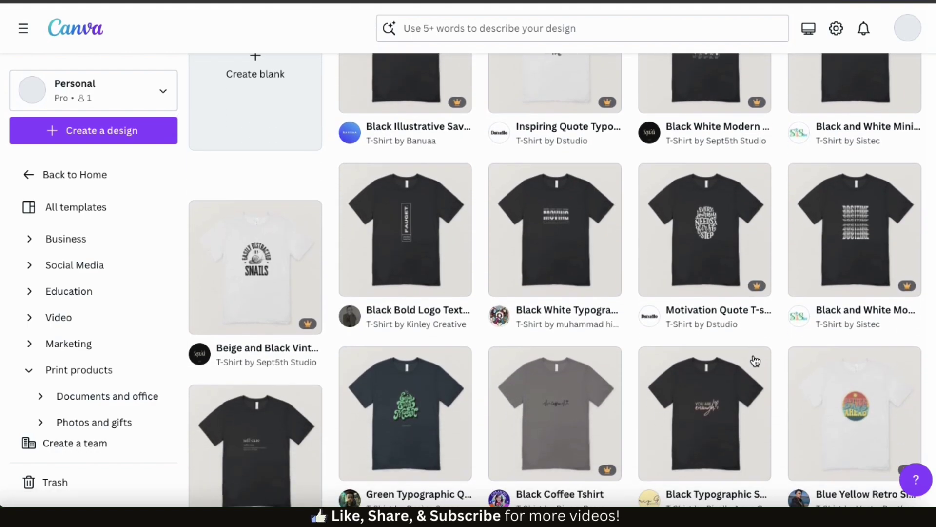
Find the Ultimate Deadlifter skull template and start customizing it in the editor.
scroll(783, 397, down, 10)
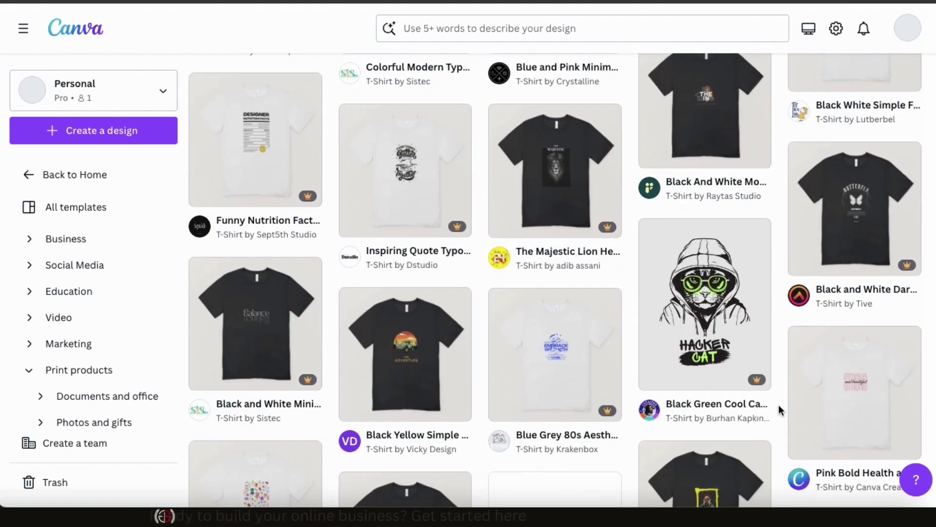
scroll(779, 406, down, 8)
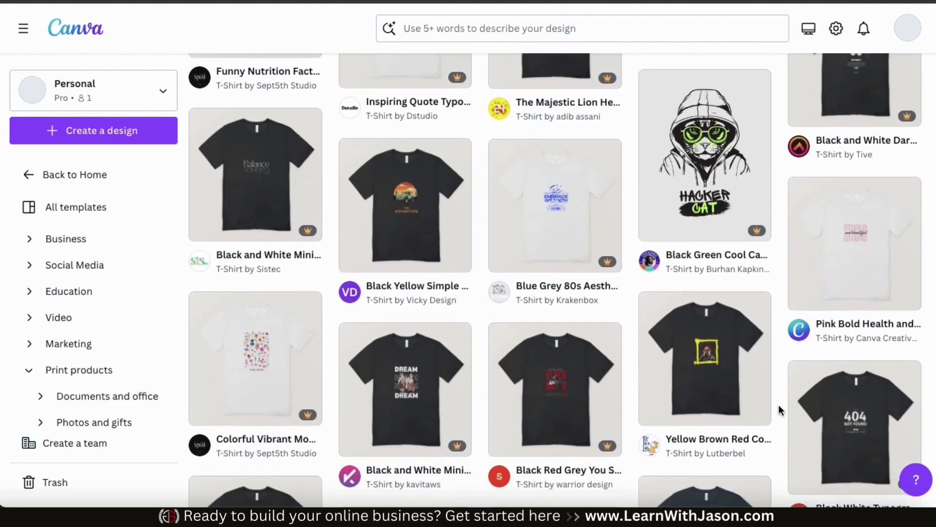
scroll(779, 410, down, 10)
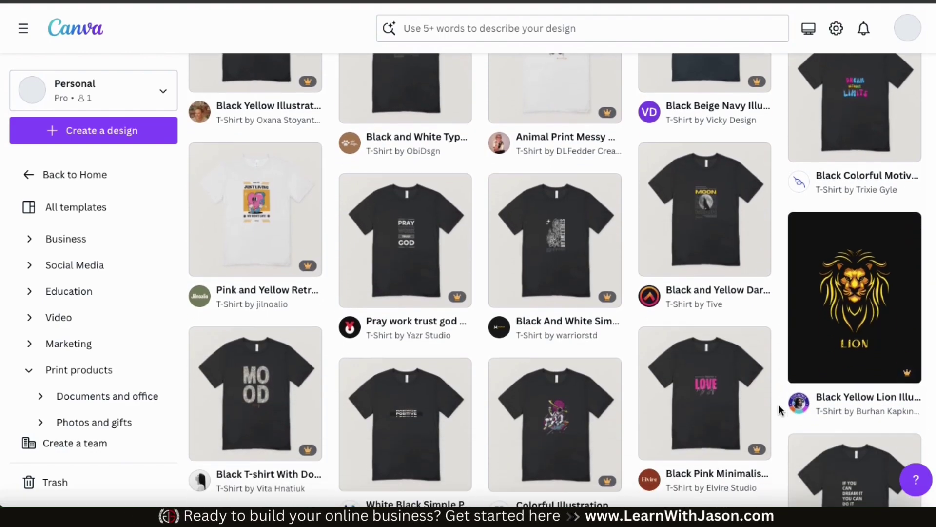
scroll(779, 409, down, 8)
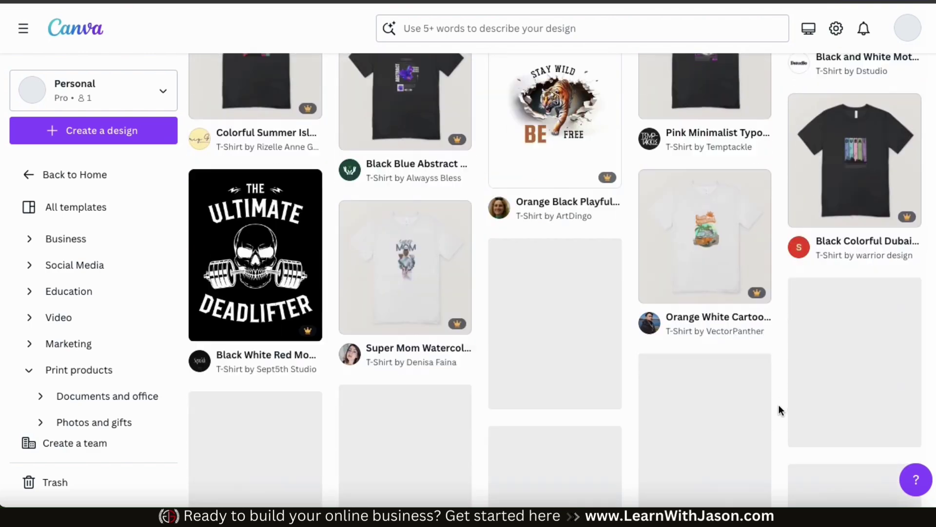
scroll(779, 410, up, 1)
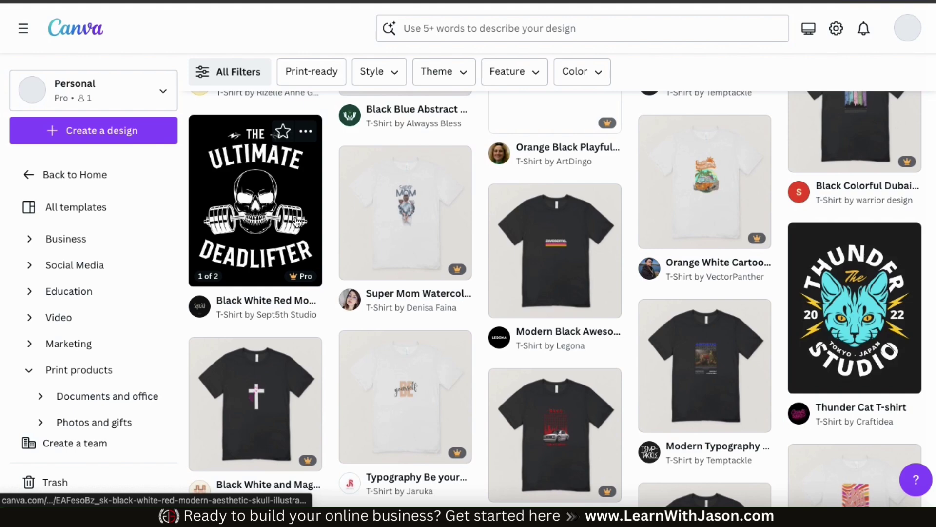
click(296, 222)
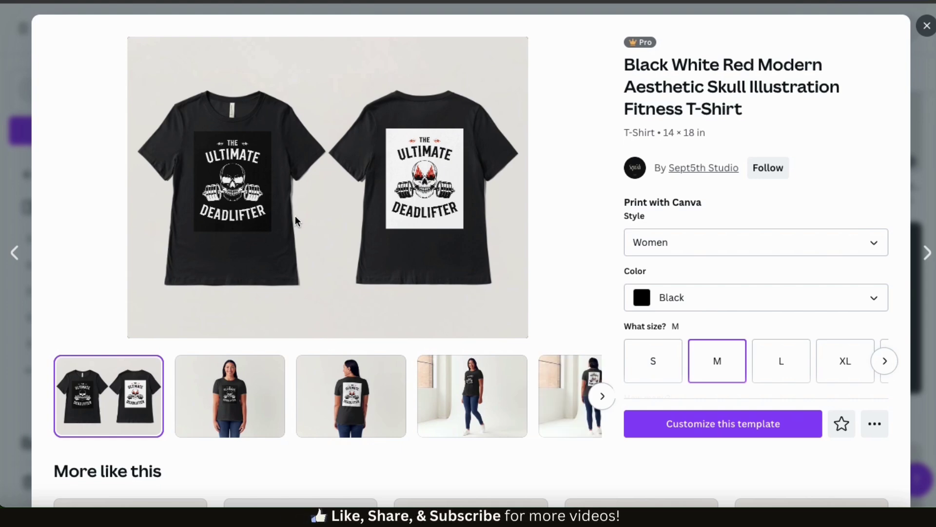
click(726, 432)
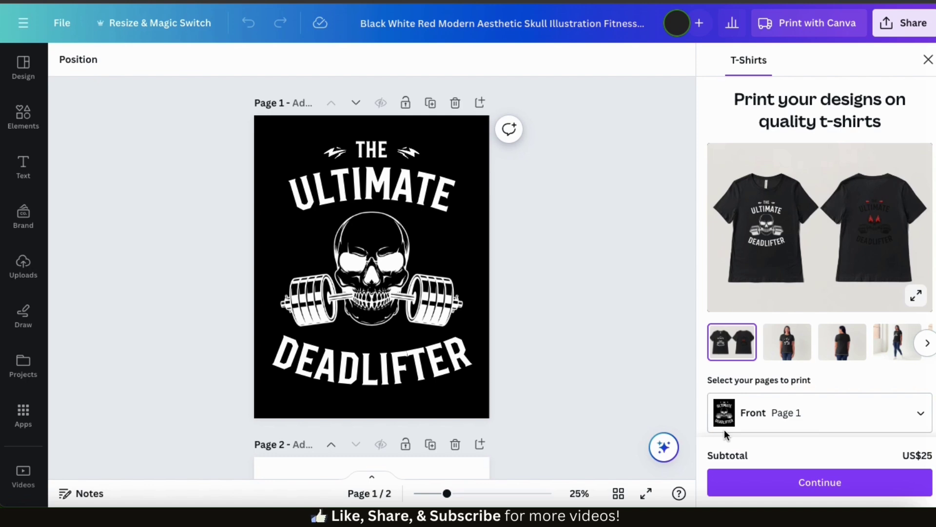
Preview the Deadlifter shirt on a model, close the printing panel, and select THE.
click(448, 493)
drag(450, 496, 456, 494)
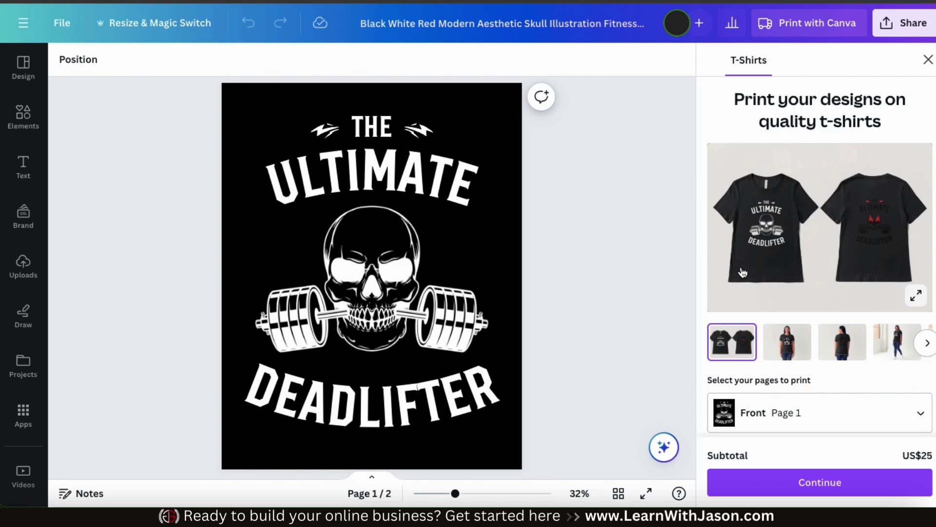
click(783, 352)
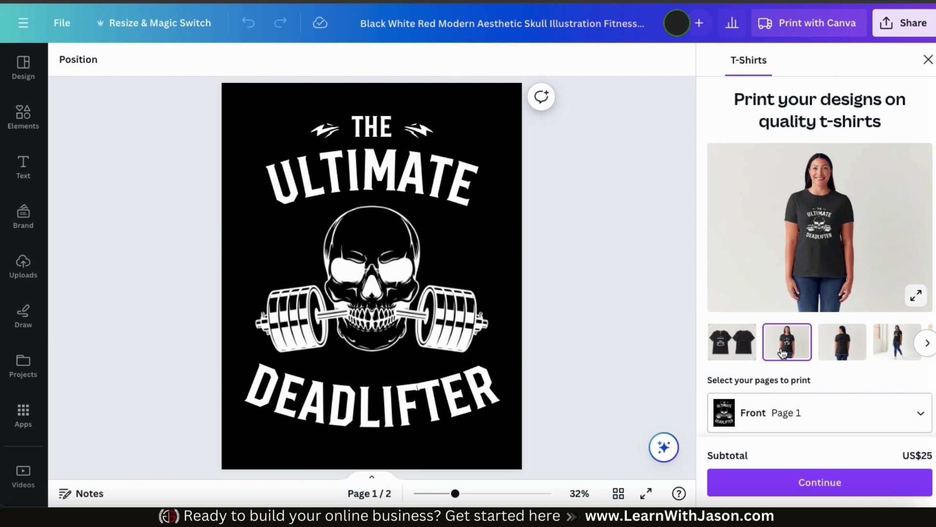
click(928, 60)
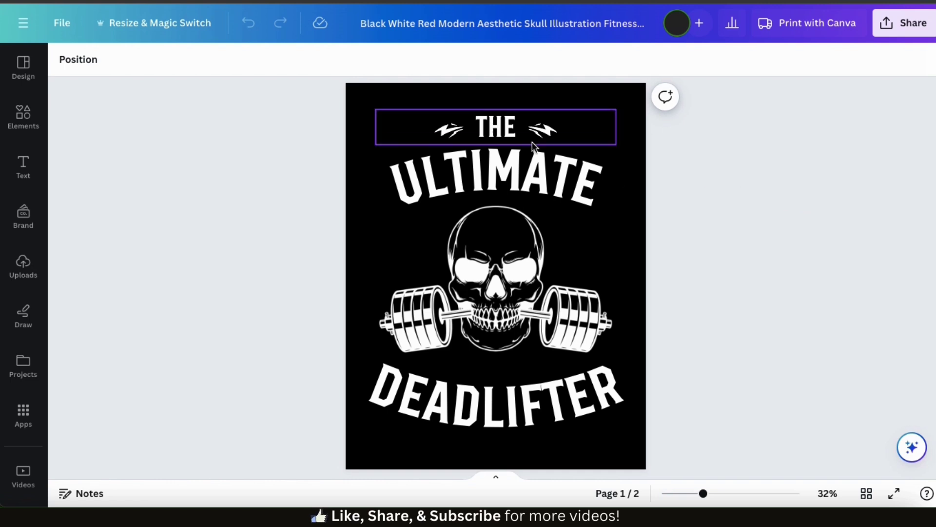
click(493, 130)
Replace THE with YOU and ULTIMATE with JUST GOT.
double_click(494, 130)
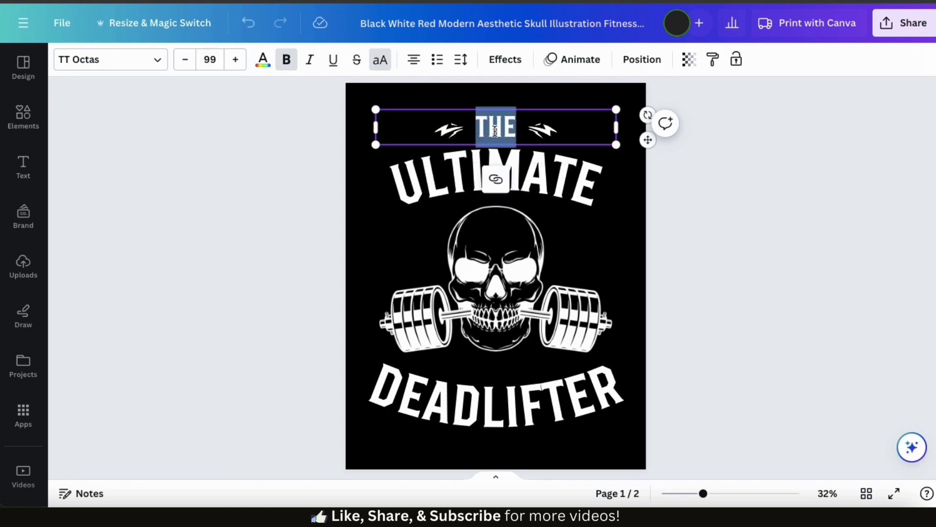
click(496, 130)
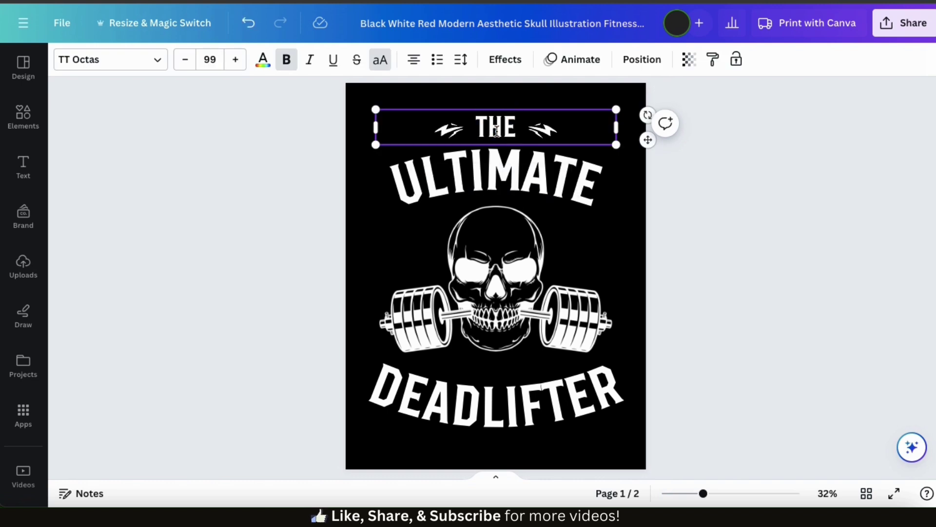
key(BackSpace)
key(BackSpace)
key(BackSpace)
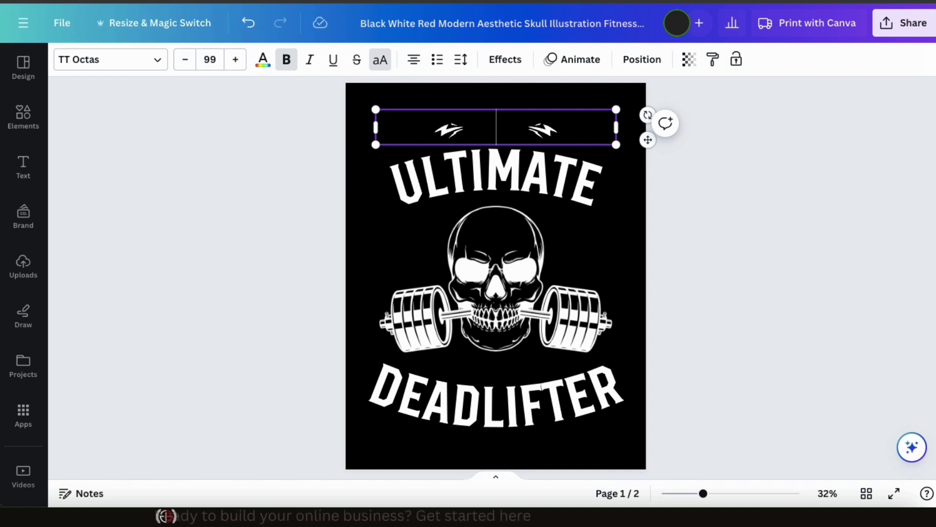
double_click(533, 171)
text(JUST GOT)
click(638, 372)
Replace DEADLIFTER with SERVED, then select the YOU text.
double_click(576, 396)
text(SERVED)
click(658, 449)
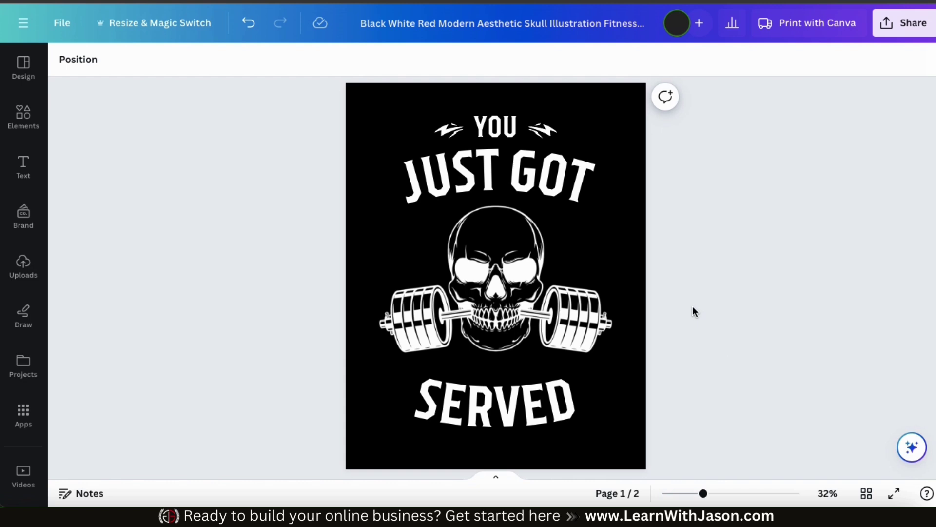
click(500, 137)
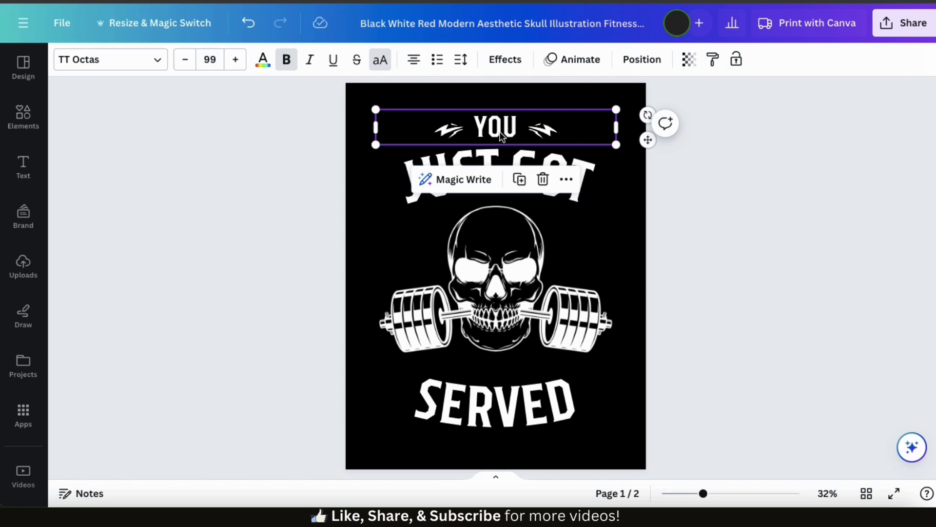
click(161, 65)
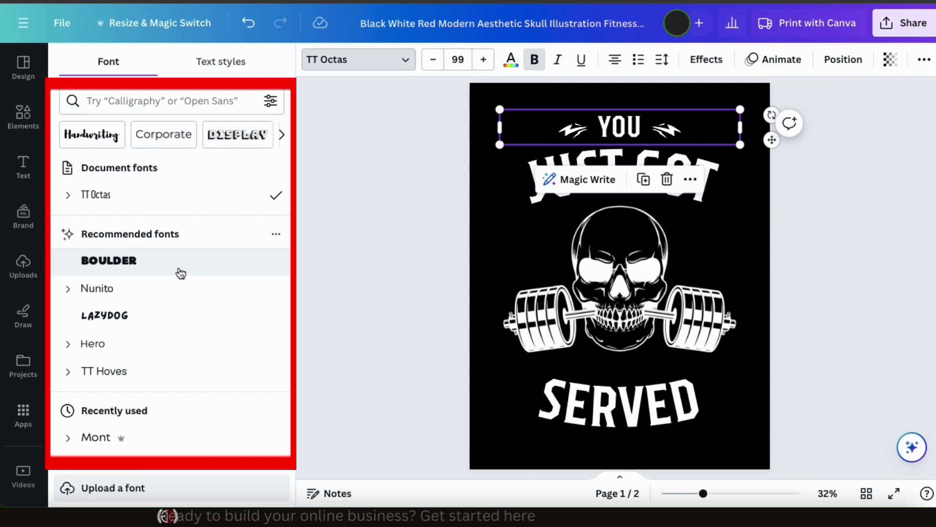
Set the YOU text to the Hero font after trying Boulder.
scroll(180, 272, down, 1)
scroll(180, 272, down, 8)
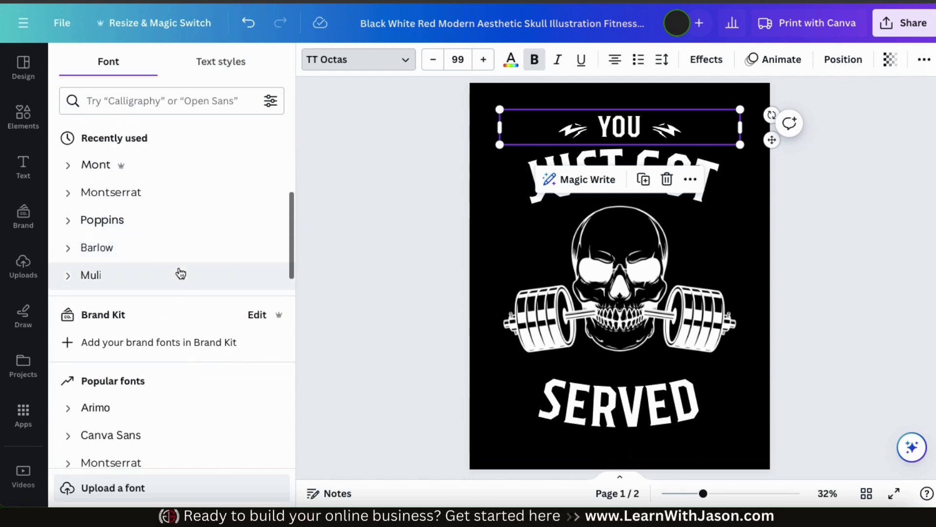
scroll(180, 273, down, 10)
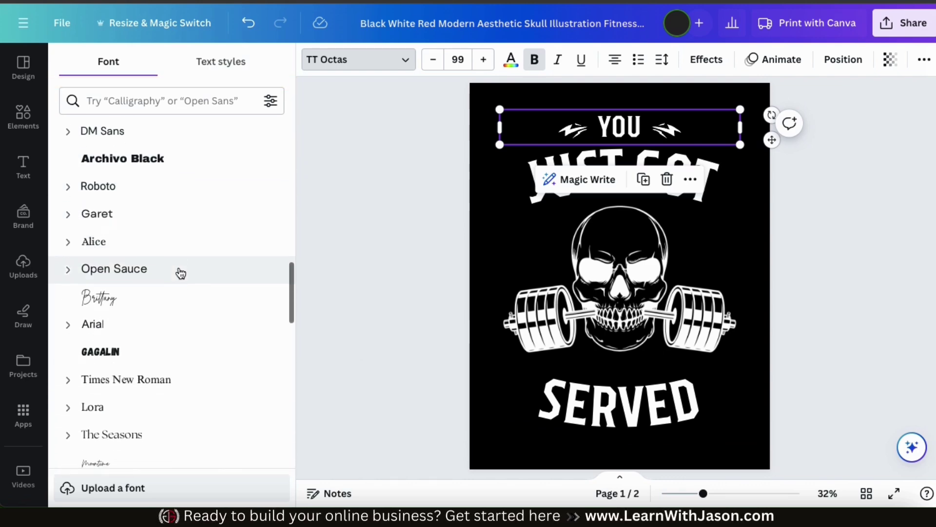
scroll(180, 272, down, 6)
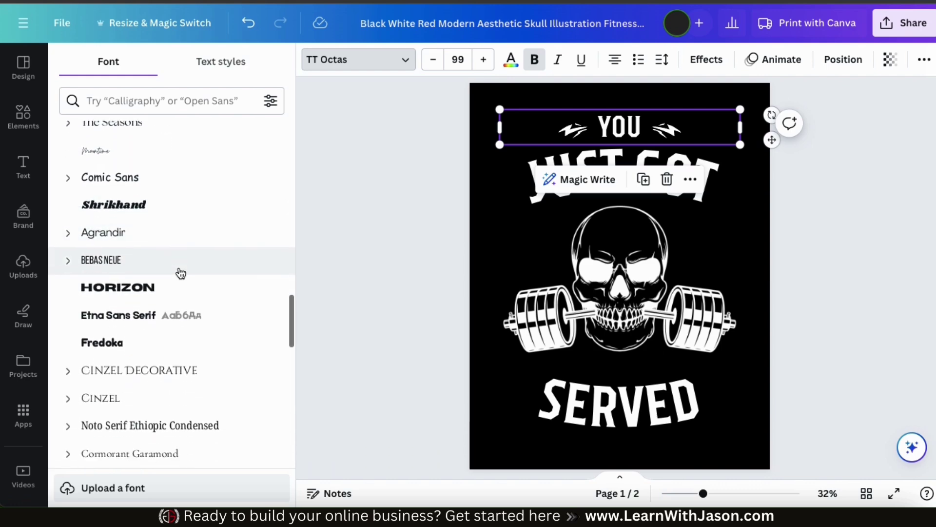
scroll(180, 272, down, 7)
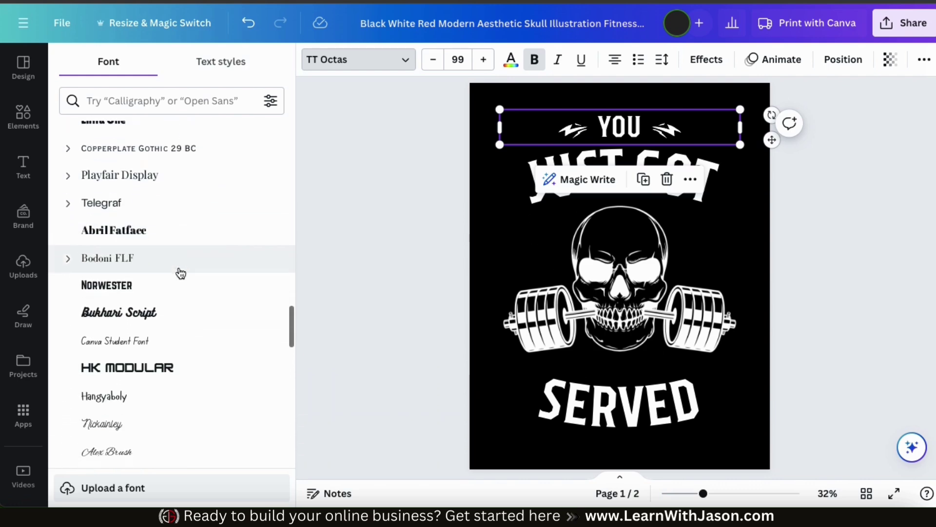
scroll(180, 272, down, 6)
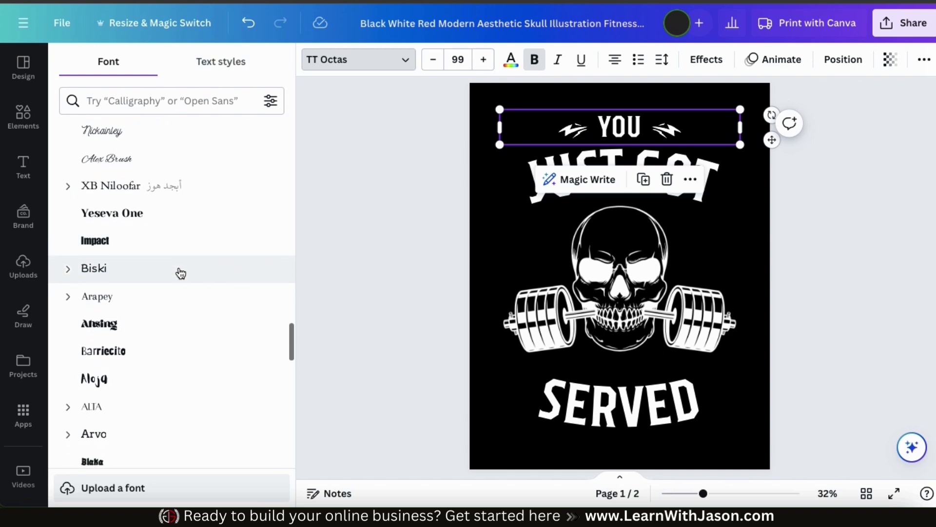
scroll(180, 272, down, 7)
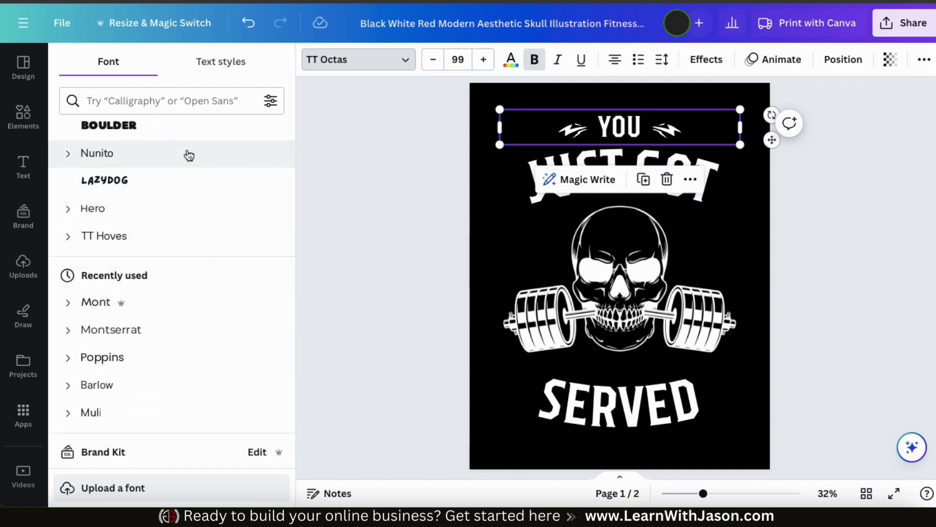
click(189, 137)
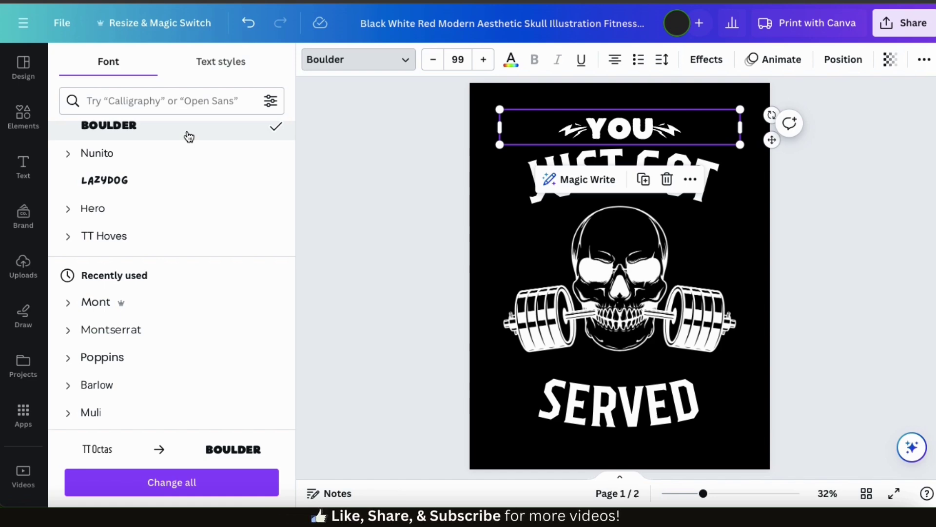
click(177, 216)
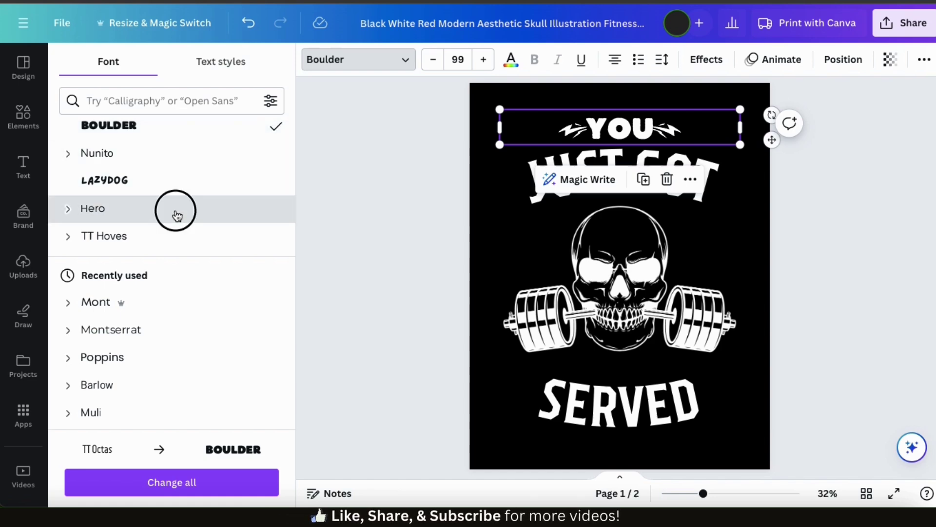
click(535, 226)
click(568, 191)
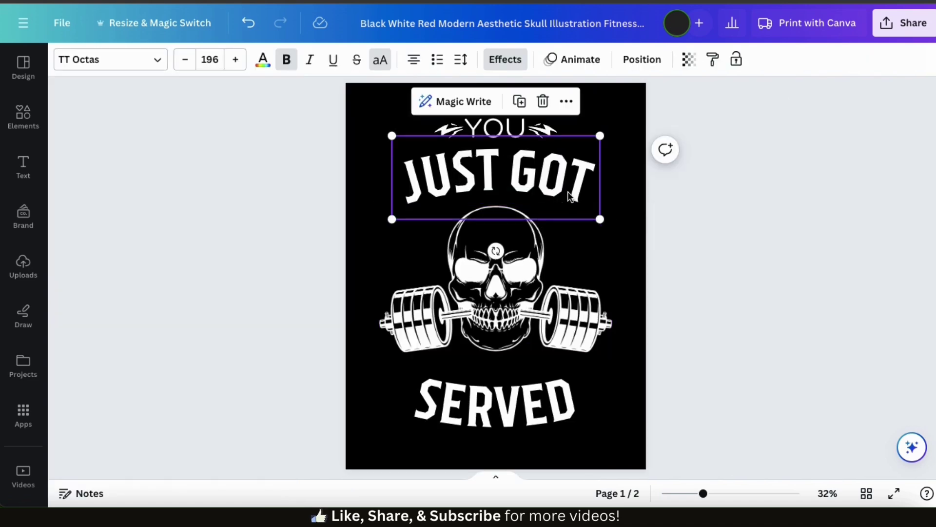
Set JUST GOT to the Anton font after briefly trying Poppins.
click(625, 193)
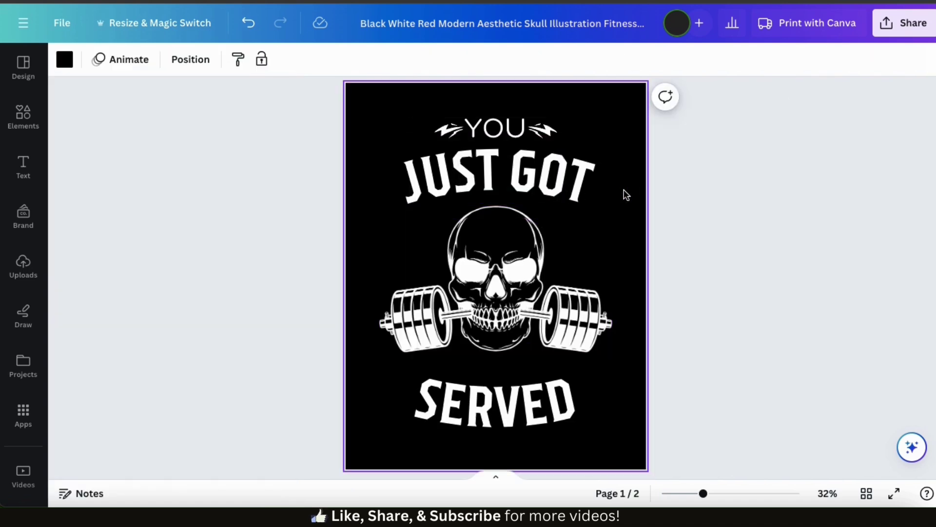
click(563, 173)
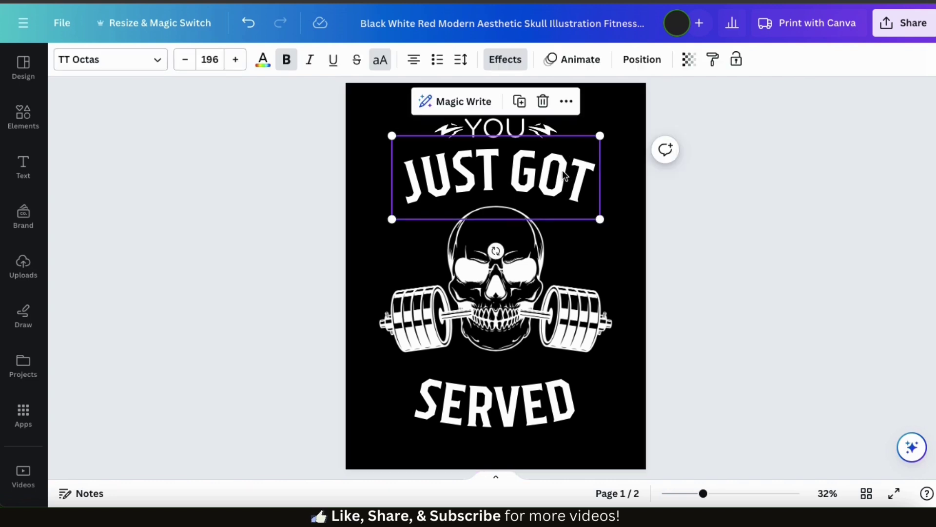
click(148, 63)
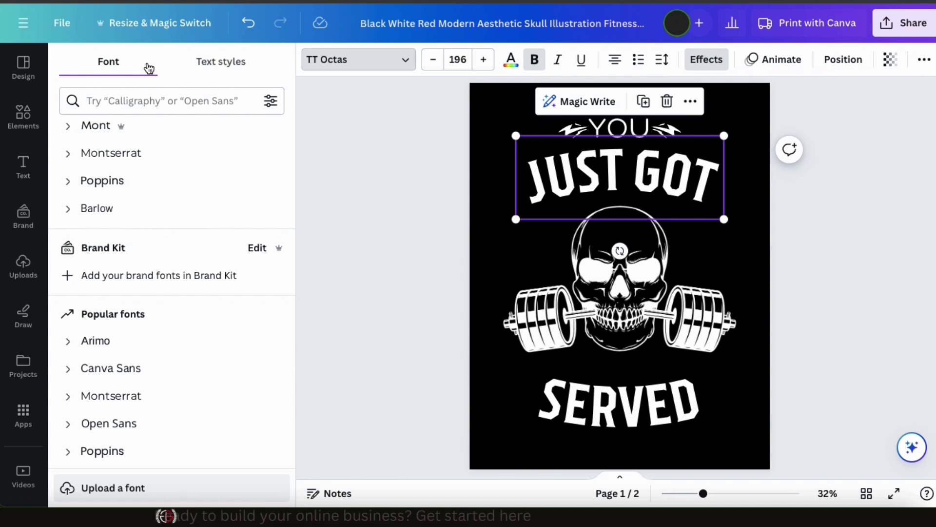
scroll(155, 285, down, 4)
click(159, 242)
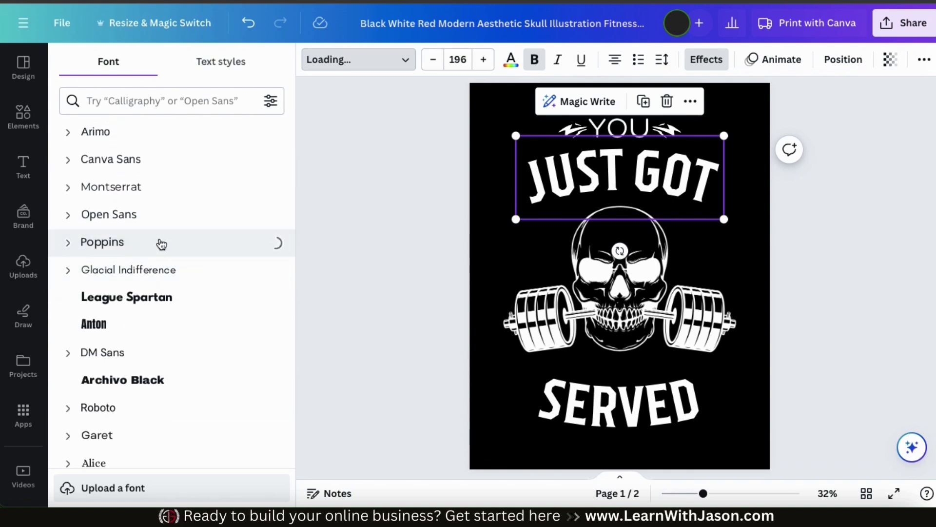
click(153, 324)
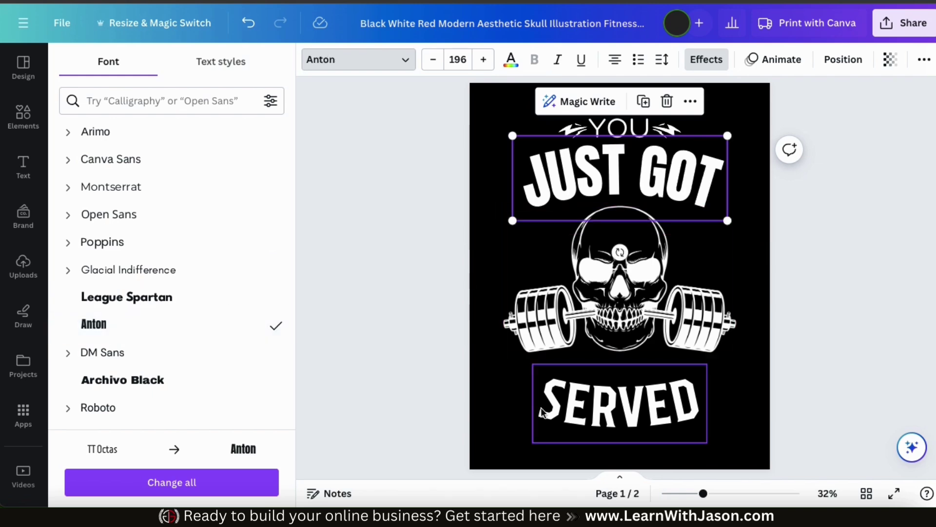
click(519, 414)
Set SERVED to the Anton font as well, then deselect it.
click(544, 409)
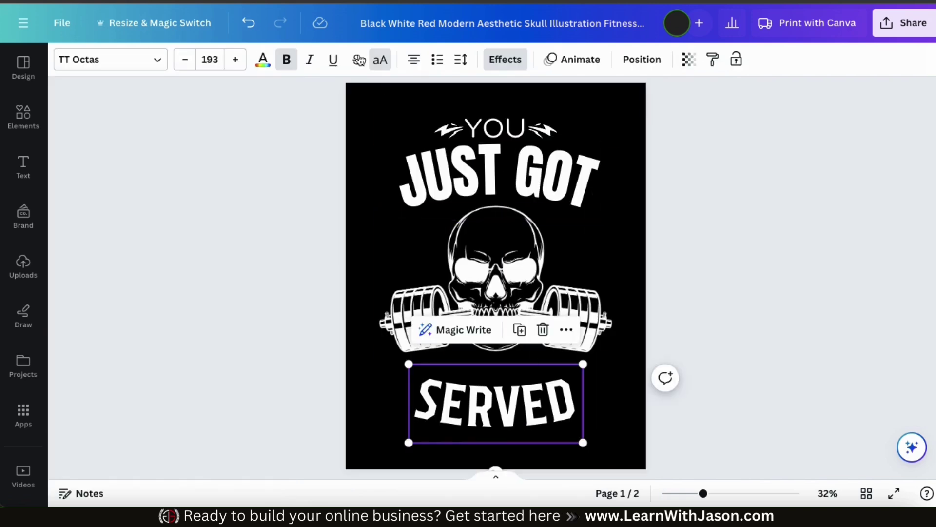
click(160, 61)
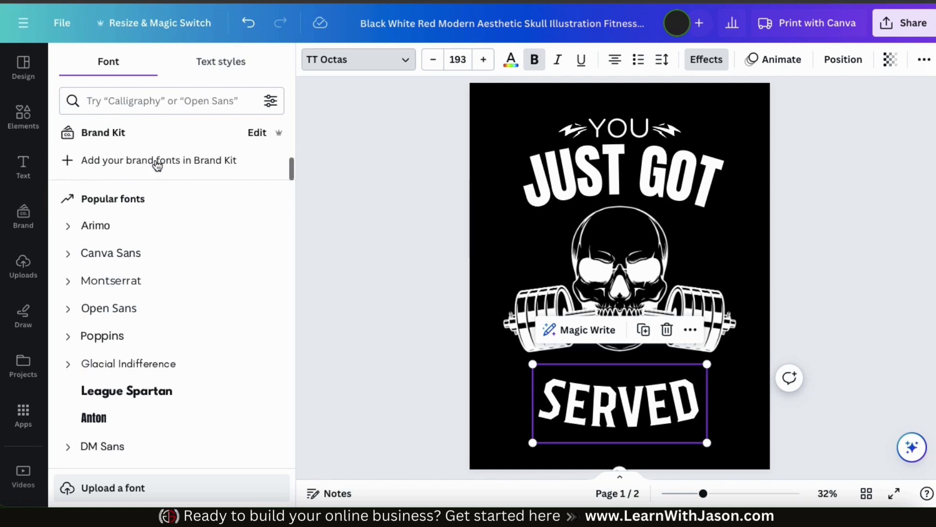
click(127, 430)
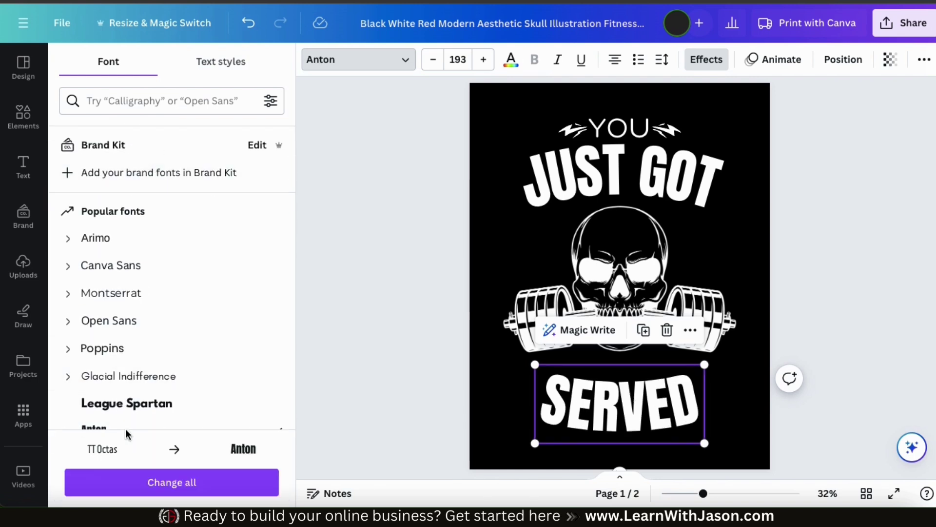
scroll(234, 370, down, 1)
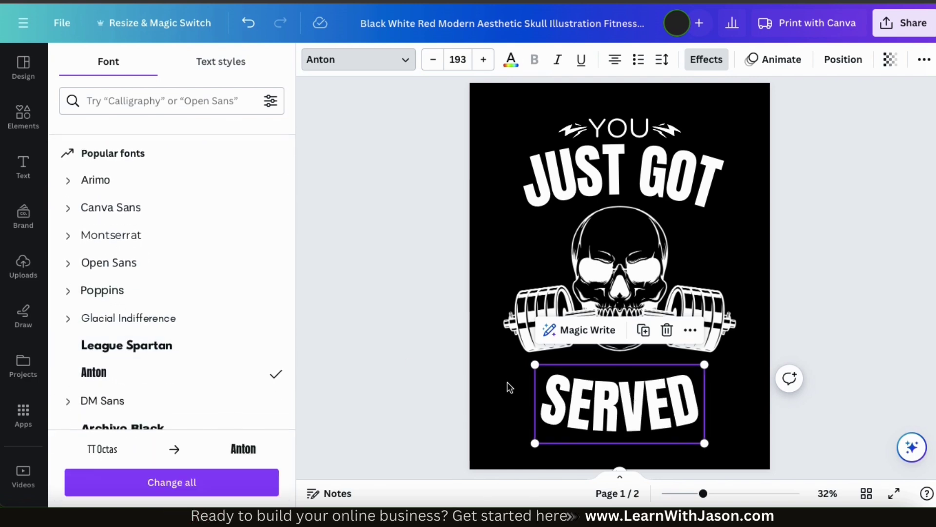
click(500, 395)
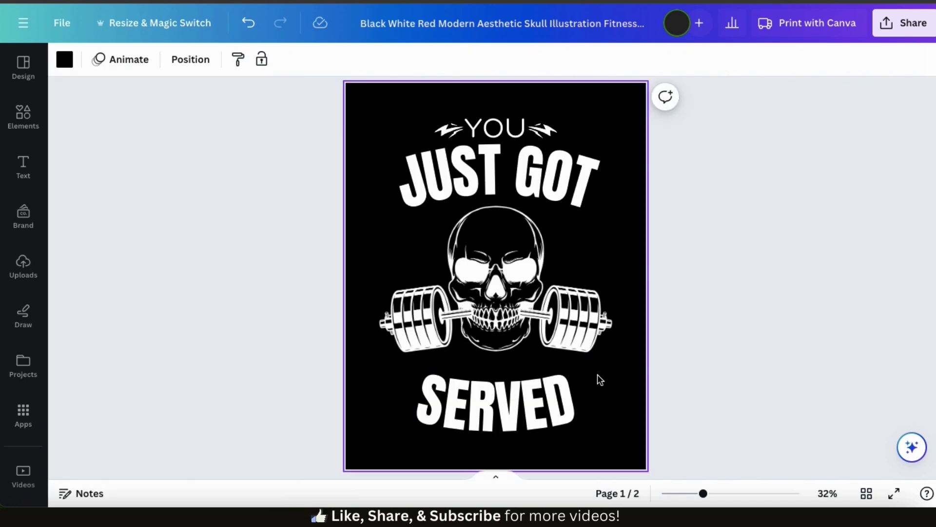
Nudge the YOU and SERVED text slightly upward around the skull.
click(591, 190)
drag(589, 189, 589, 187)
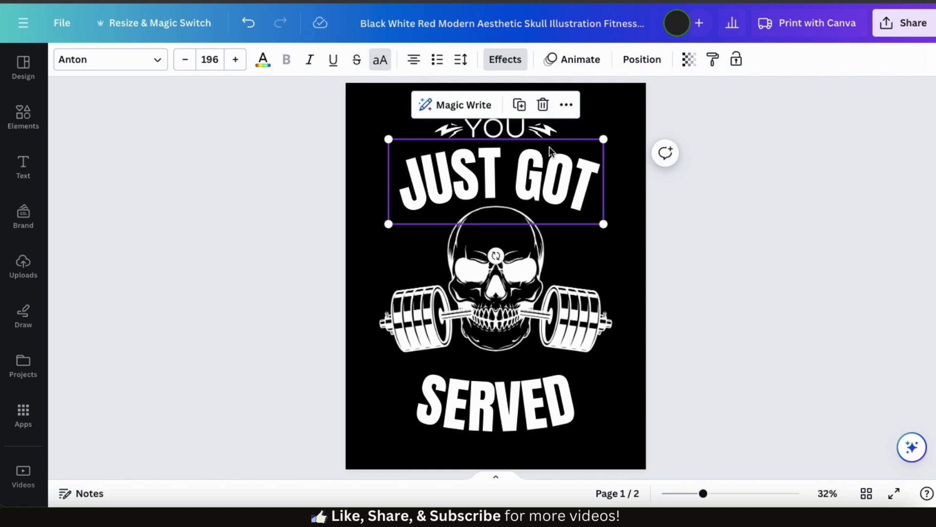
click(514, 129)
drag(514, 130, 515, 128)
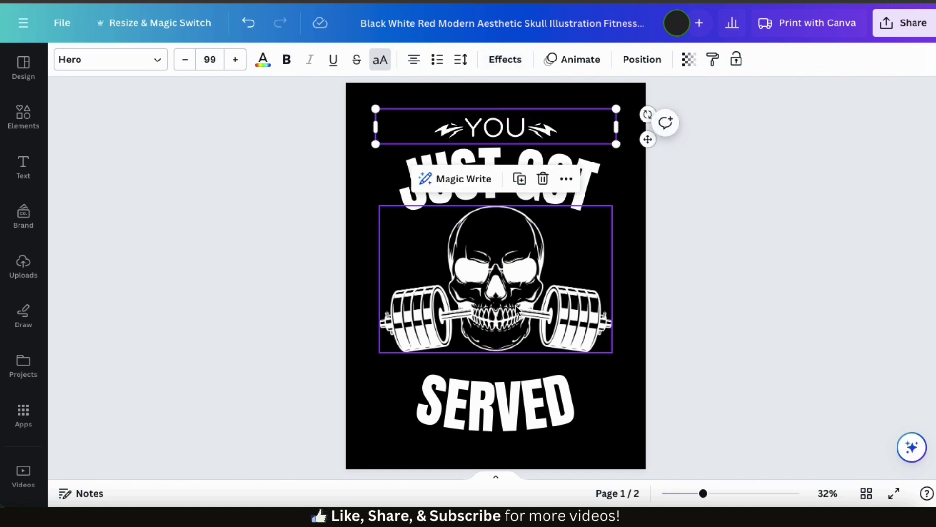
mouse_move(505, 394)
mouse_down()
mouse_move(505, 380)
mouse_move(506, 391)
mouse_up()
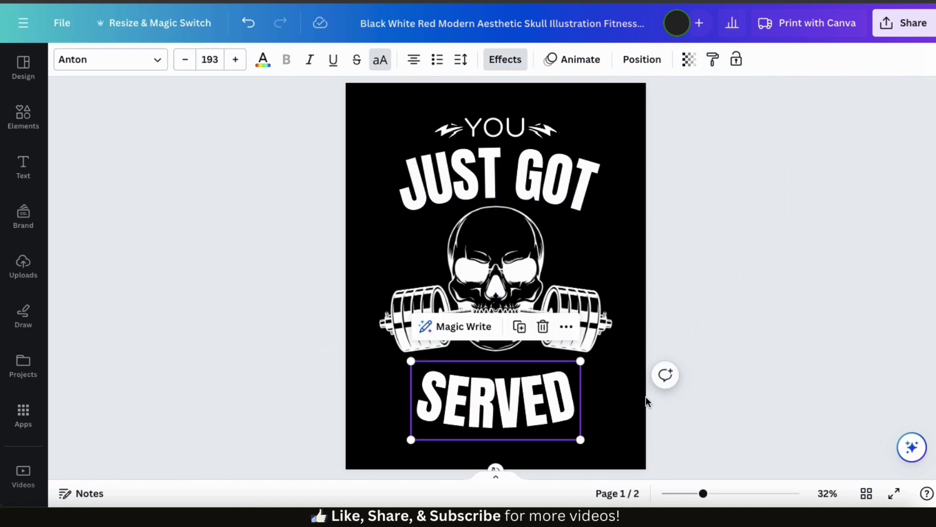
click(735, 304)
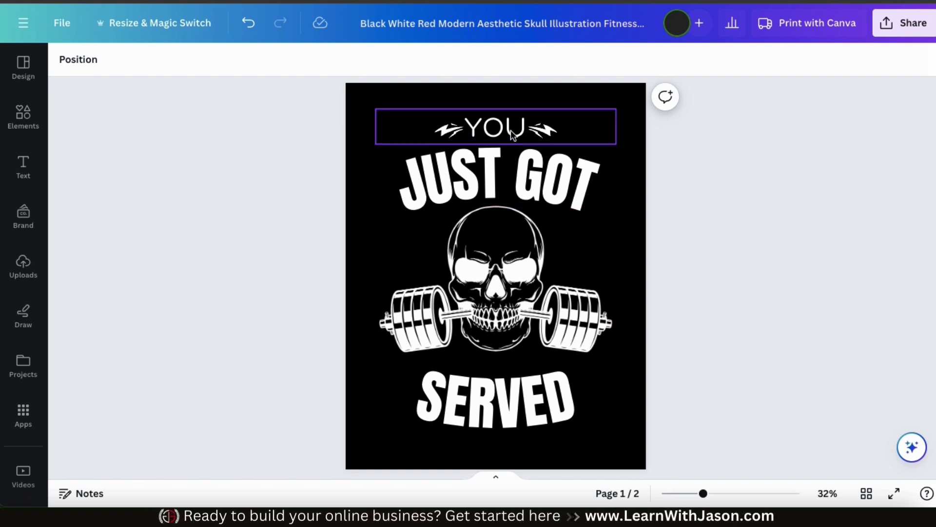
click(512, 168)
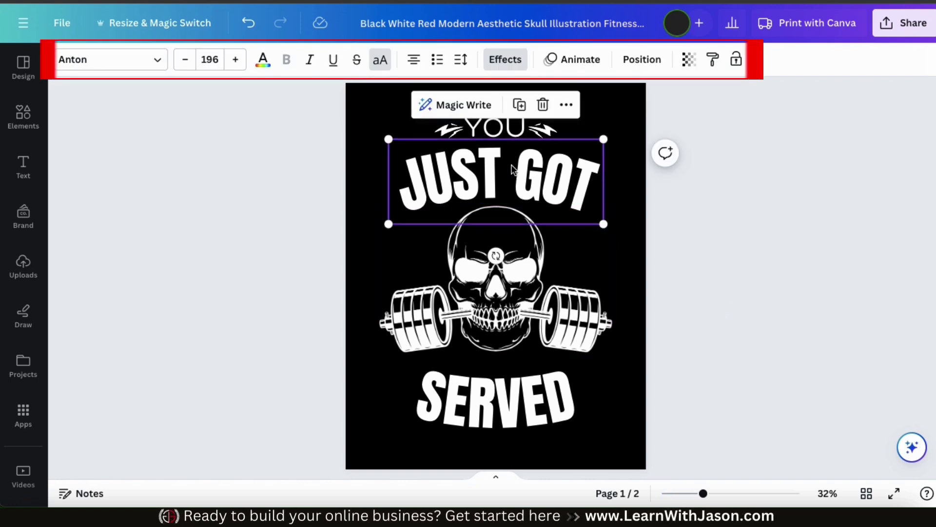
click(486, 388)
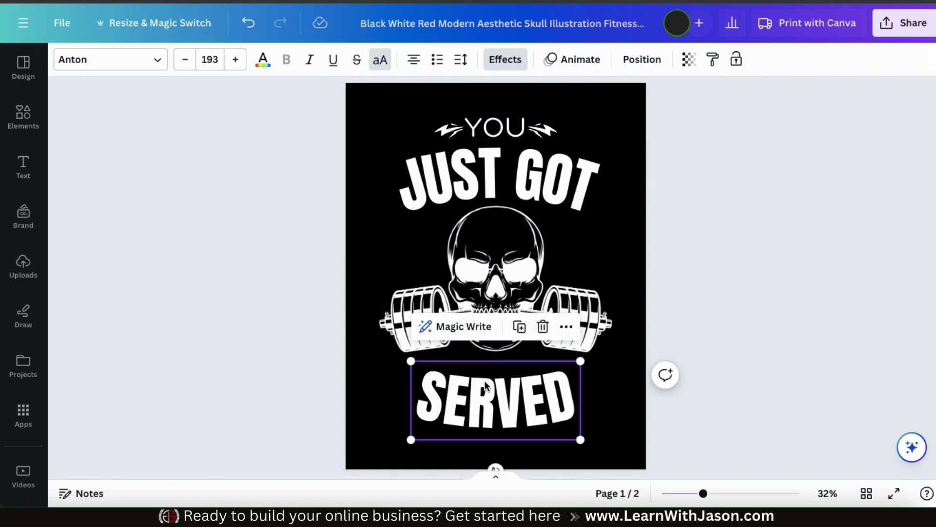
Colour SERVED Lime from the default colours after trying red.
click(264, 67)
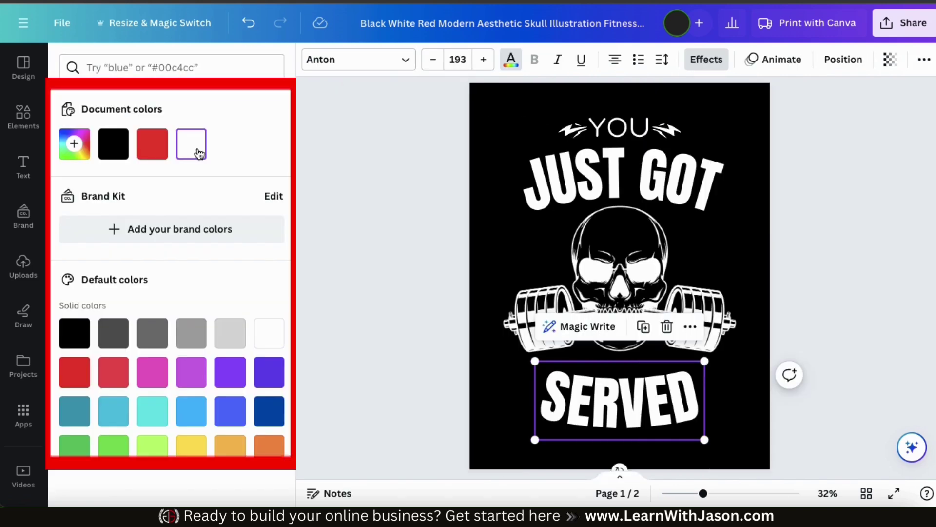
click(160, 153)
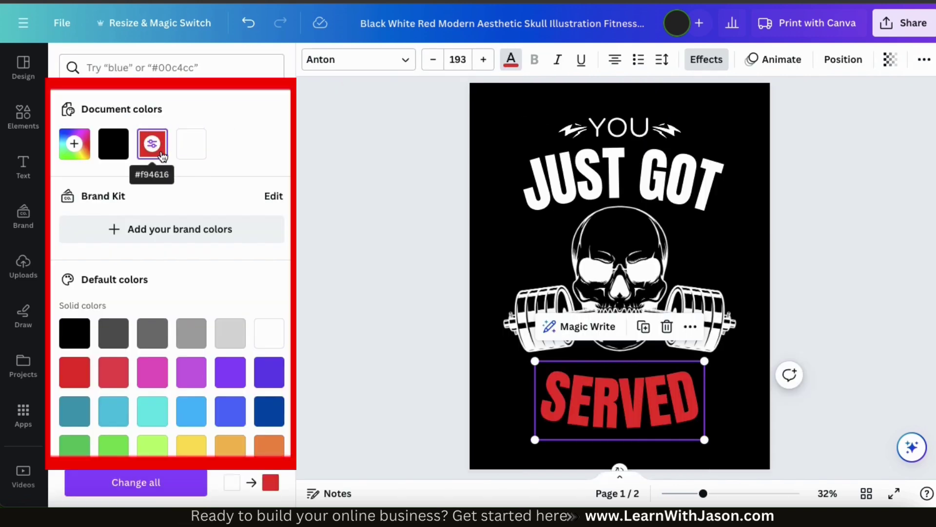
scroll(160, 390, down, 2)
click(156, 398)
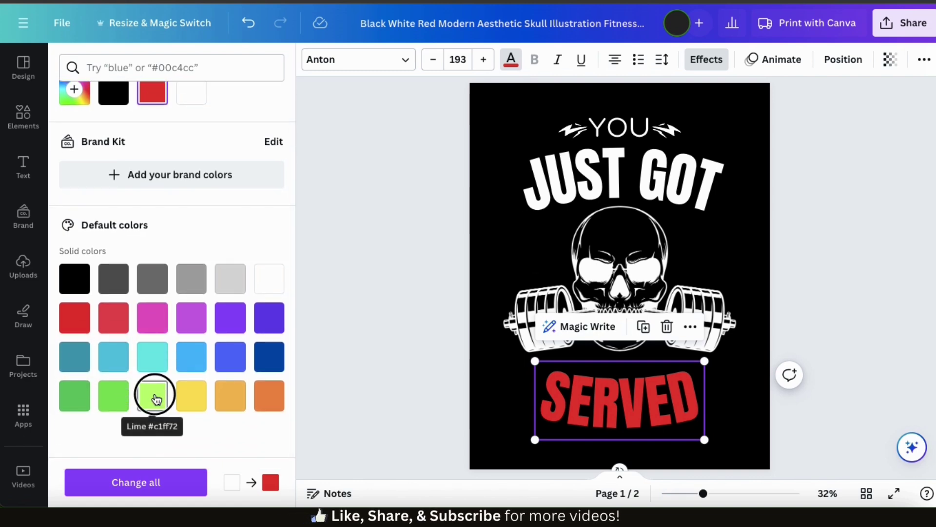
scroll(273, 282, up, 2)
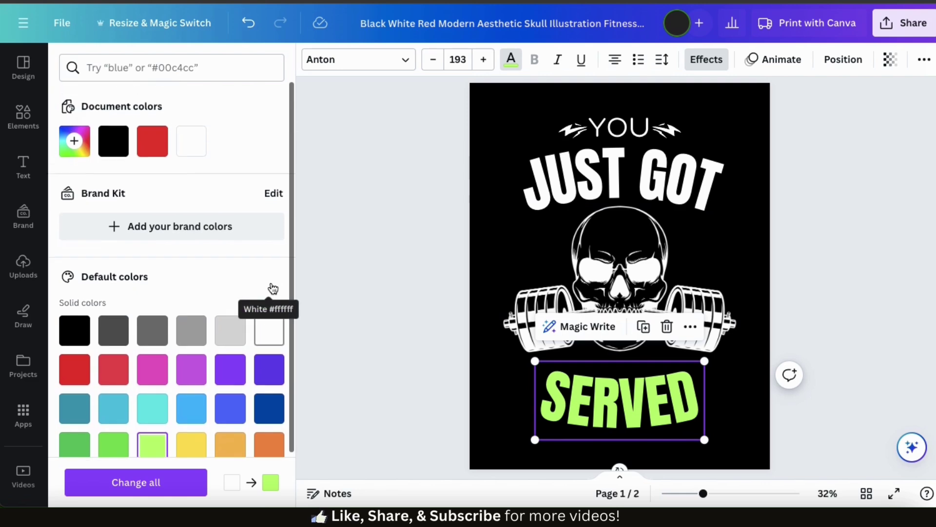
key(Escape)
click(712, 255)
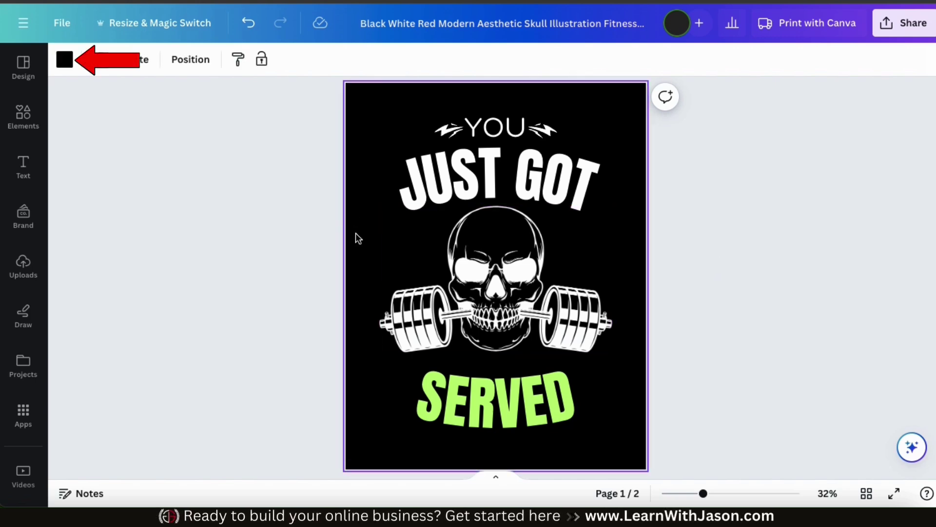
Switch the page background from black to navy #032552.
click(65, 59)
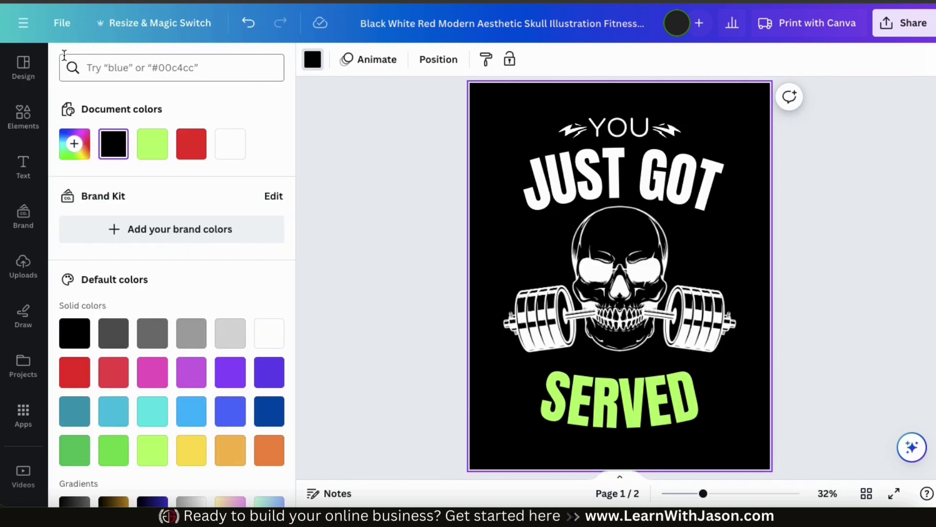
scroll(240, 407, down, 5)
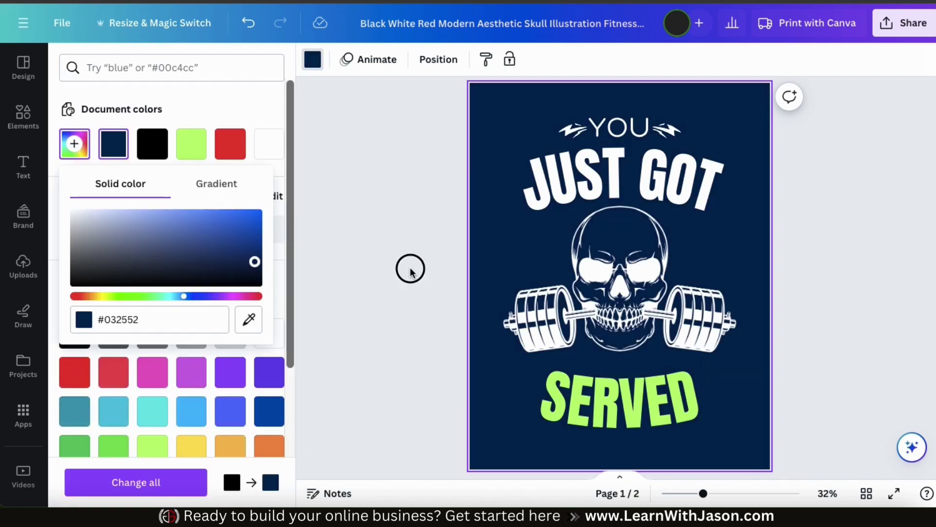
click(410, 269)
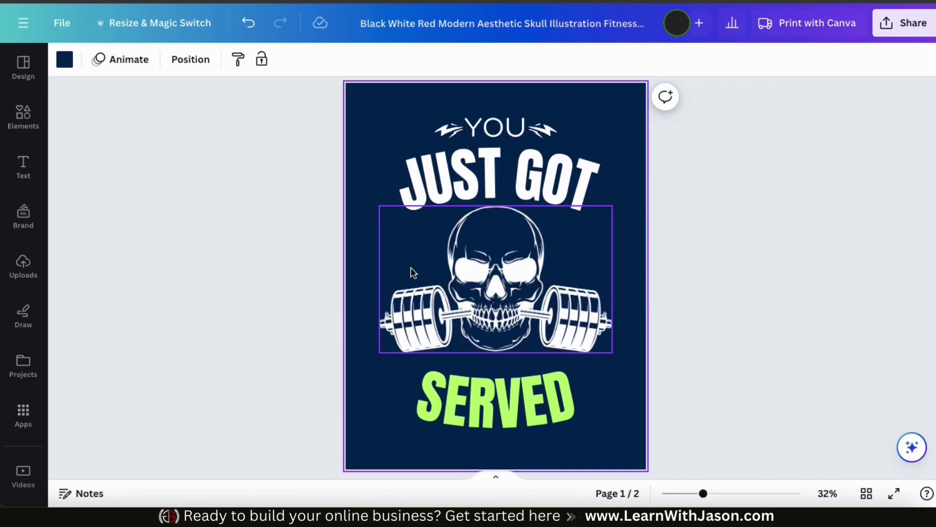
click(677, 309)
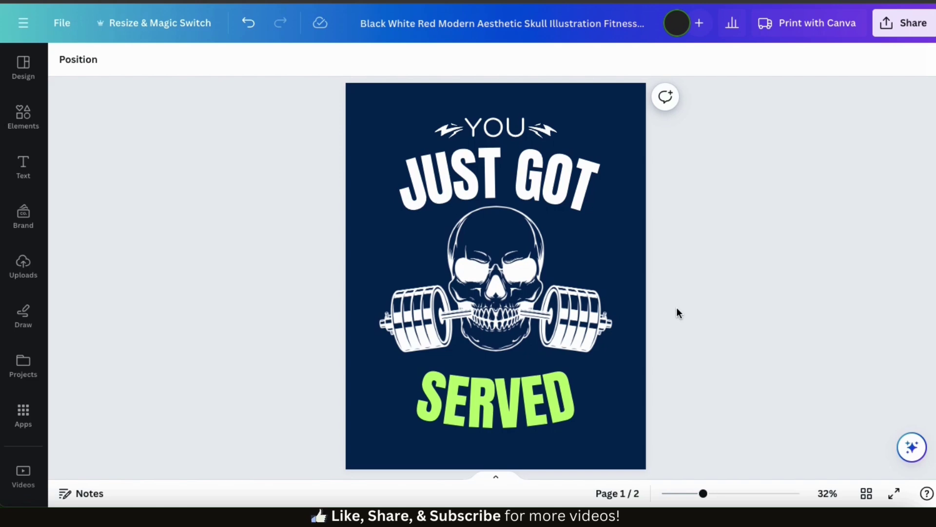
click(588, 200)
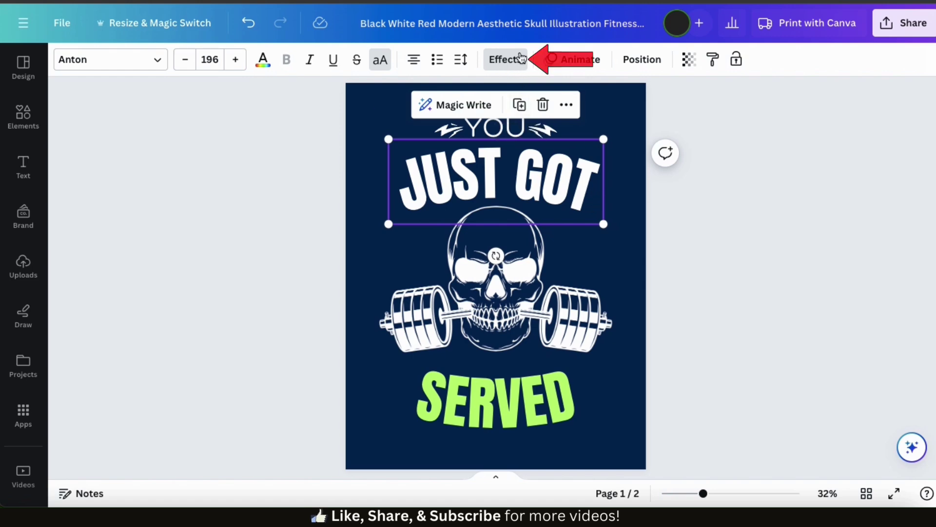
Try Shadow, Lift, Hollow, Splice, Outline, Echo, Glitch, Neon and Background effects on JUST GOT, then remove them.
click(505, 67)
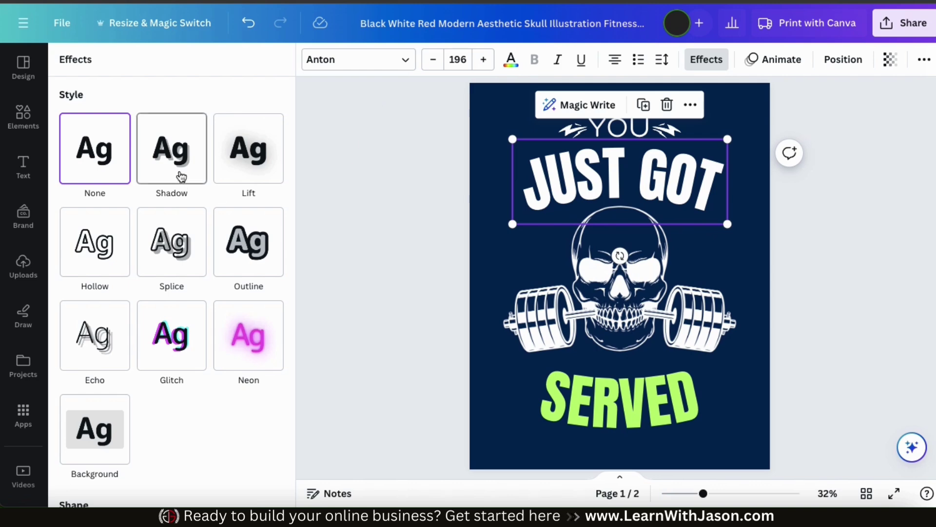
click(182, 176)
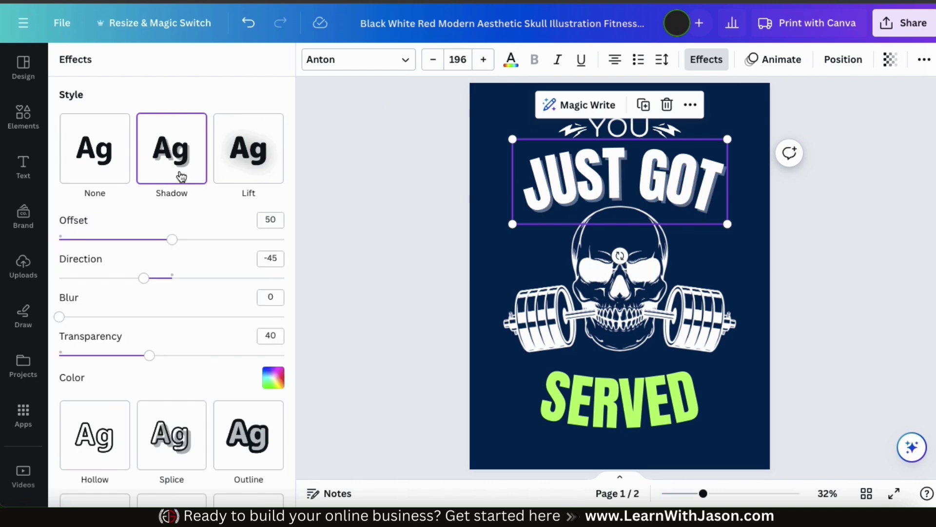
click(260, 176)
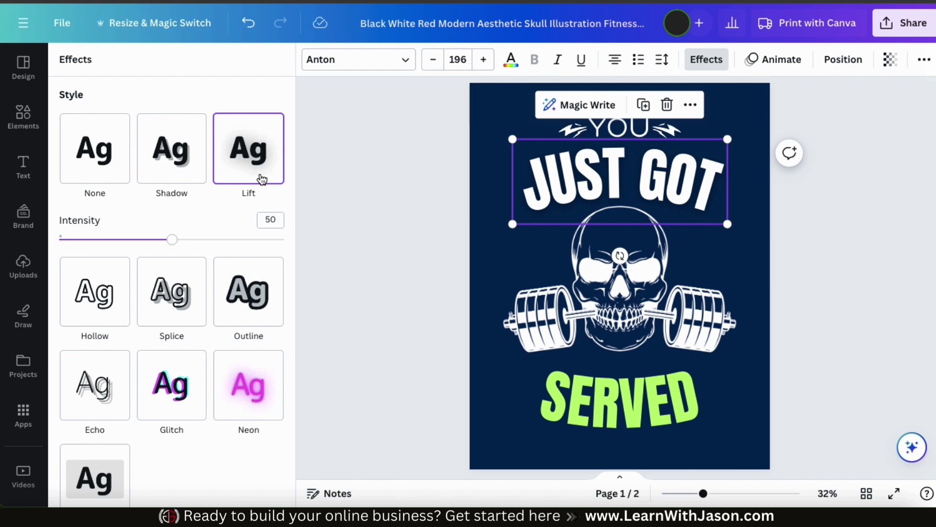
click(87, 309)
click(166, 267)
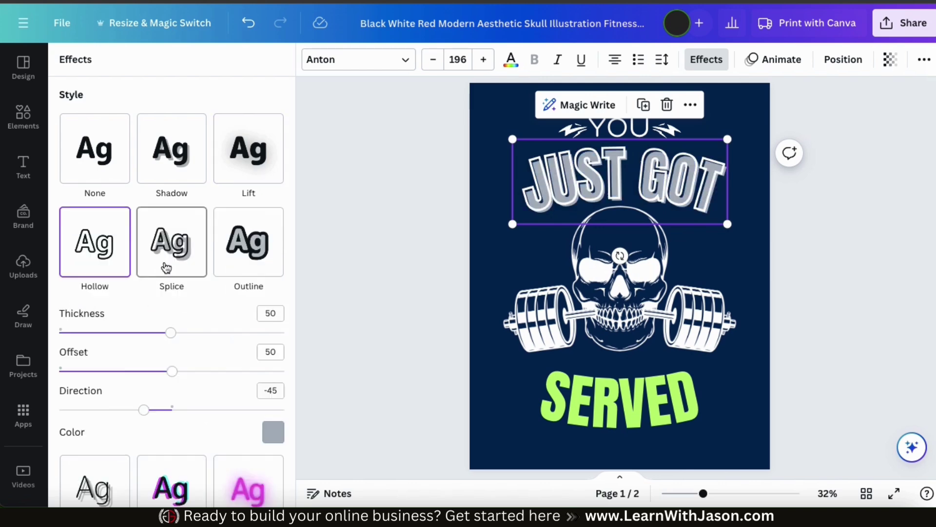
click(253, 250)
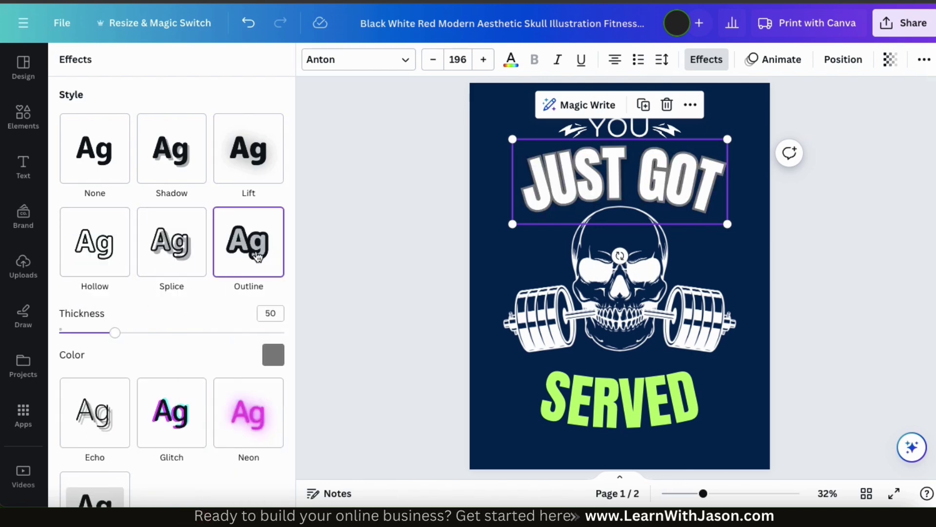
scroll(122, 322, down, 2)
click(122, 322)
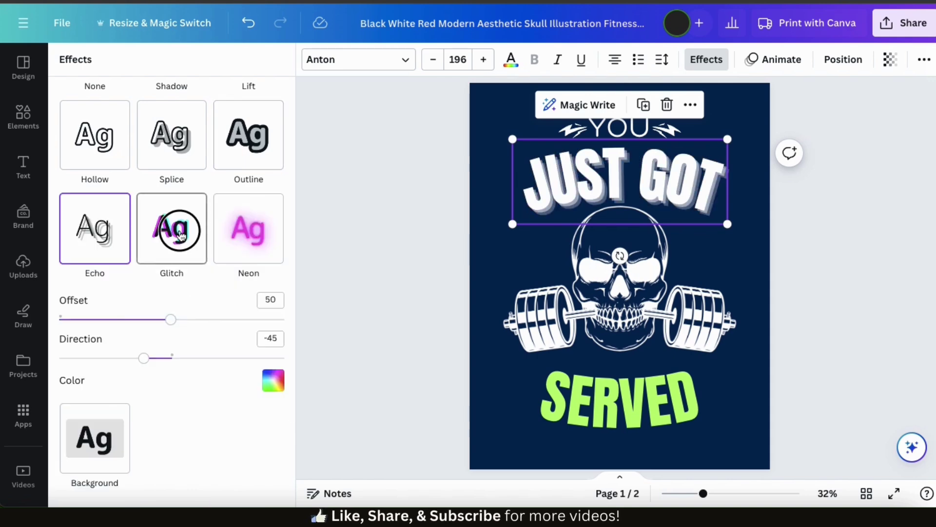
click(169, 226)
click(230, 243)
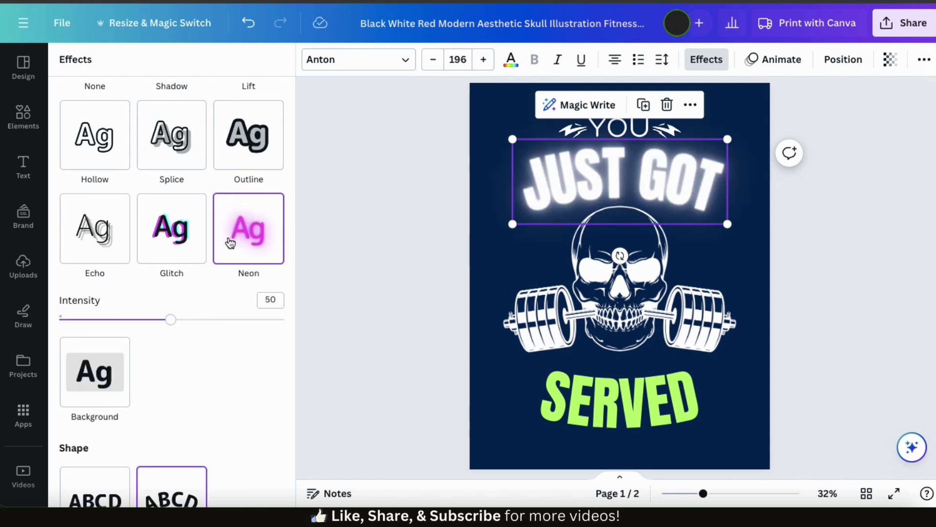
click(112, 388)
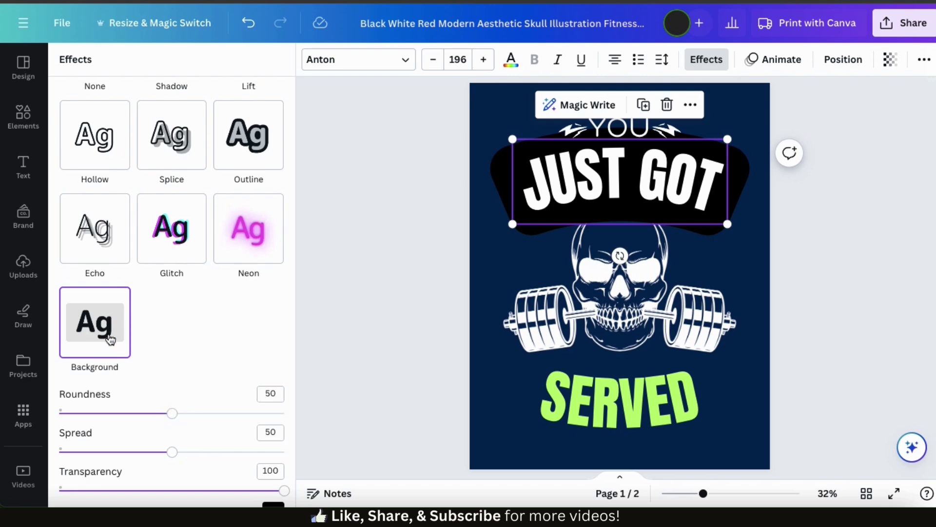
scroll(120, 319, up, 2)
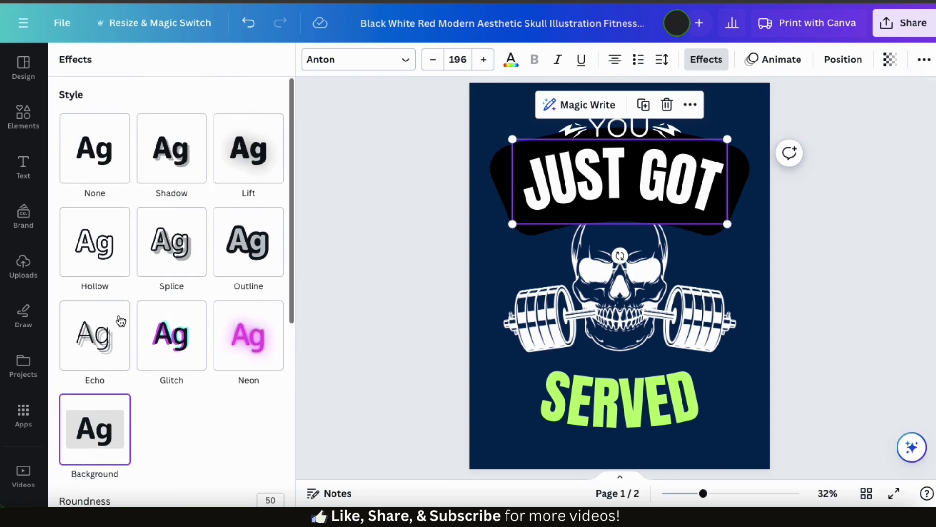
click(108, 152)
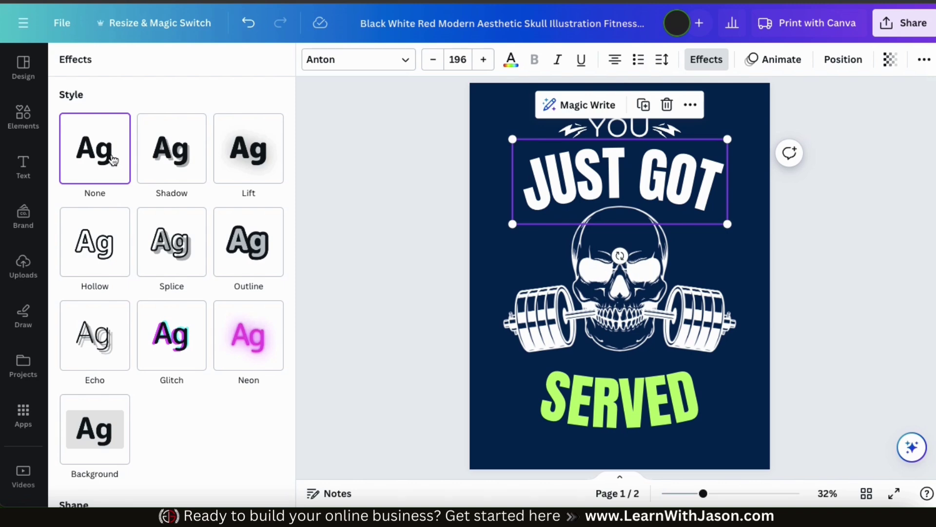
Apply the Curve shape to JUST GOT with a curve strength of 49.
scroll(182, 389, down, 4)
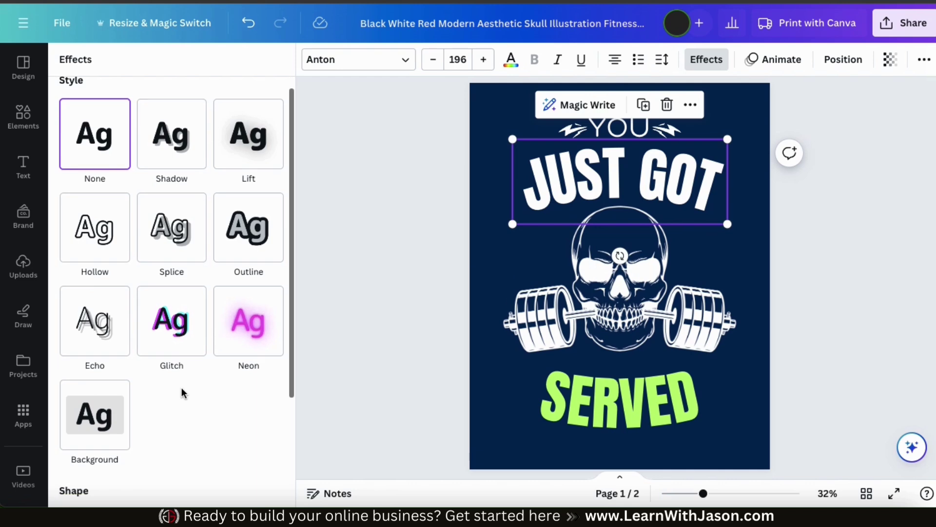
click(183, 393)
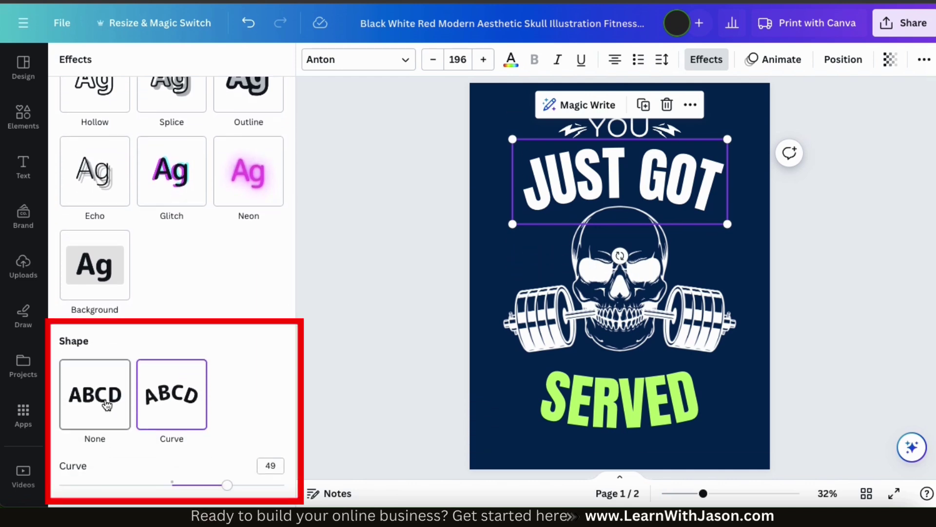
click(107, 403)
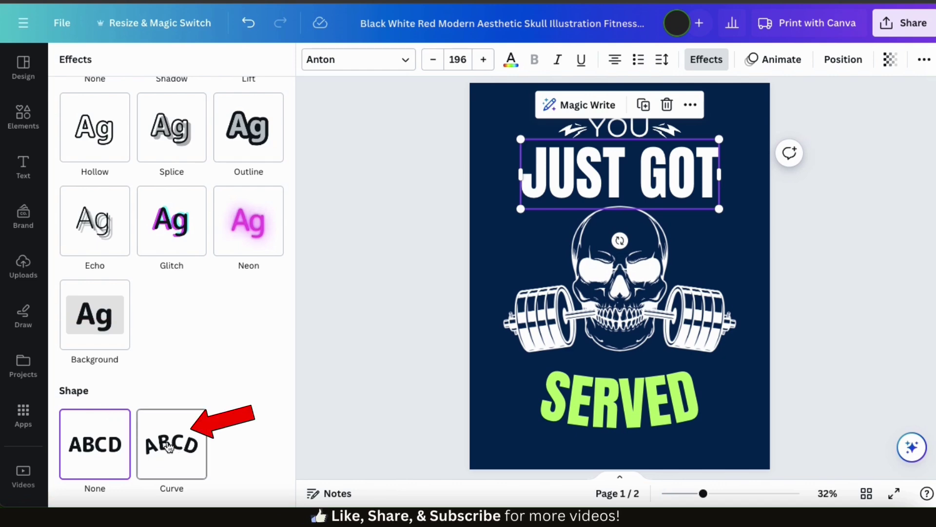
click(171, 445)
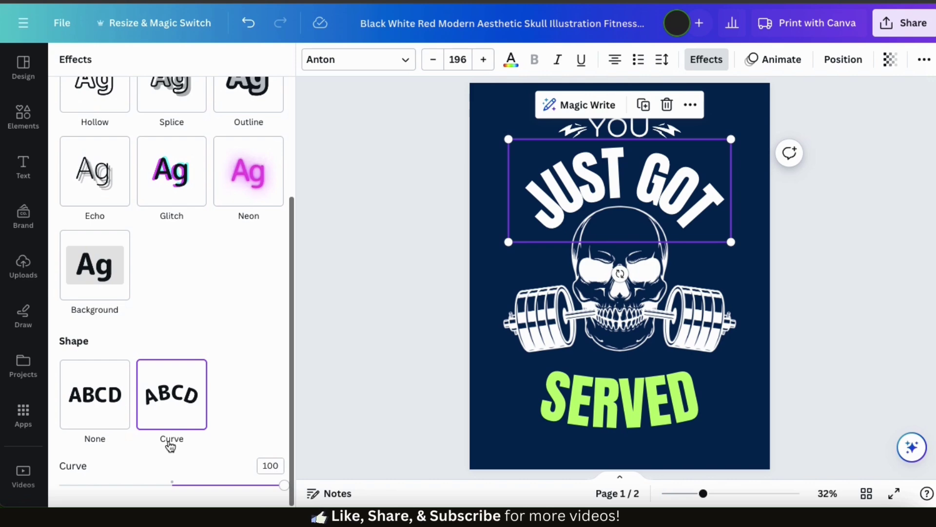
drag(283, 492, 226, 486)
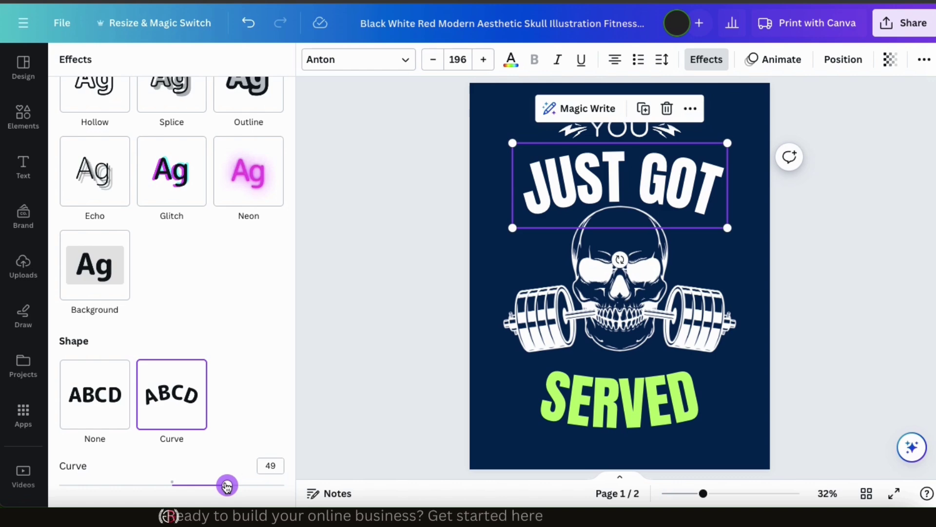
click(357, 361)
click(365, 362)
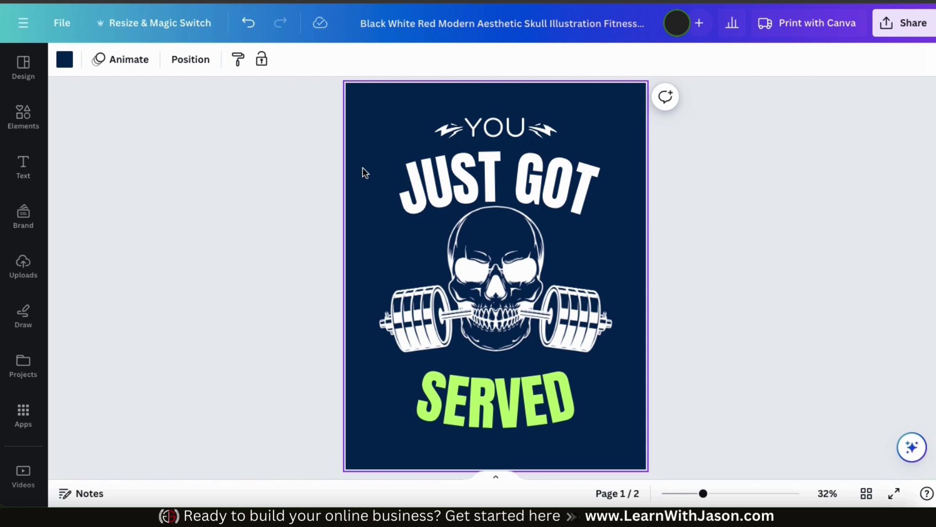
Delete both lightning graphics beside YOU and the skull-and-barbell illustration.
click(453, 140)
key(Delete)
click(544, 130)
key(Delete)
click(496, 278)
key(Delete)
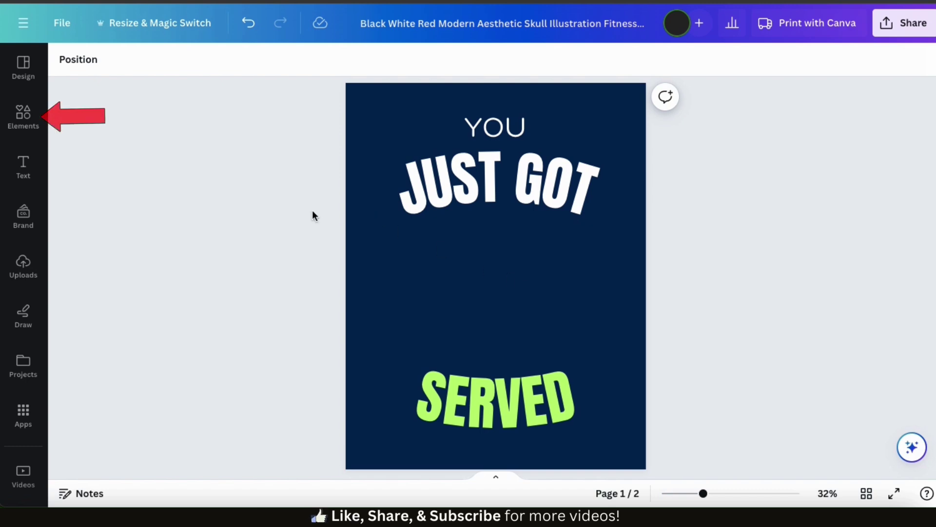
Search the Elements library for 'tennis'.
click(29, 121)
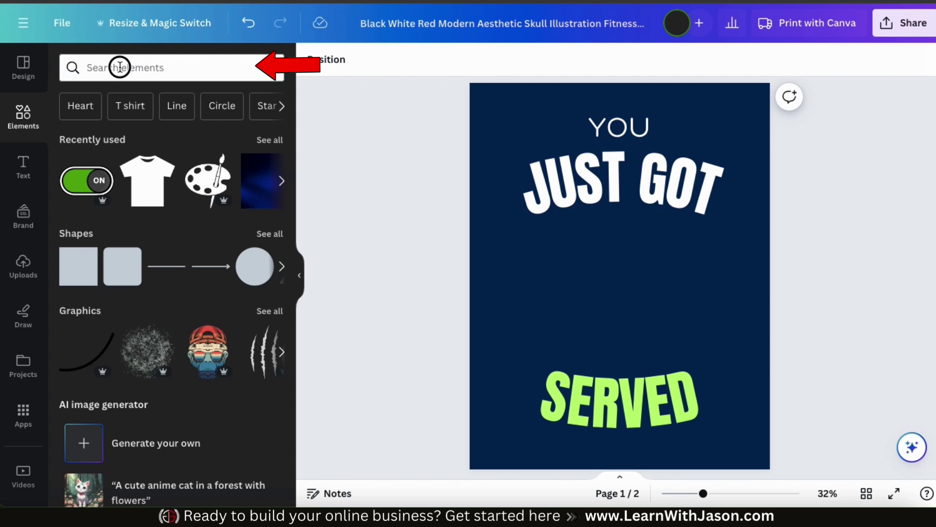
click(120, 68)
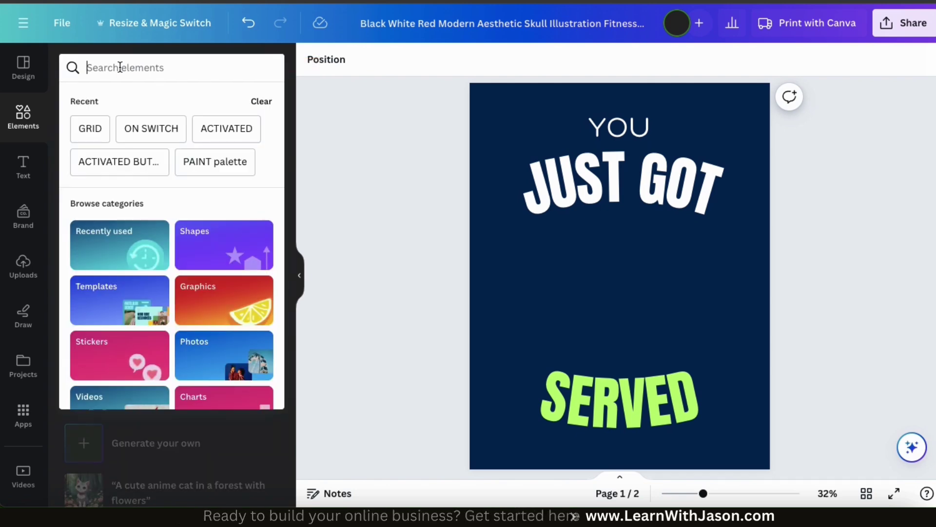
text(tennis)
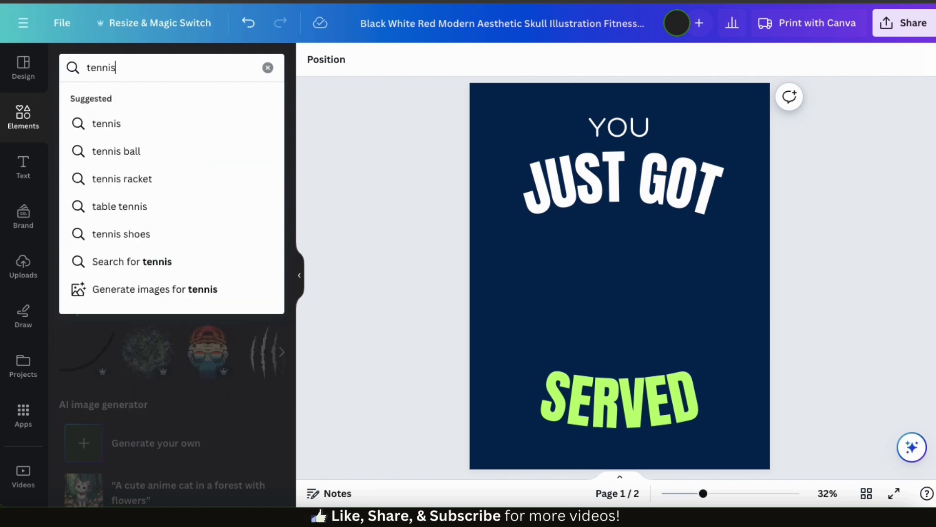
key(Return)
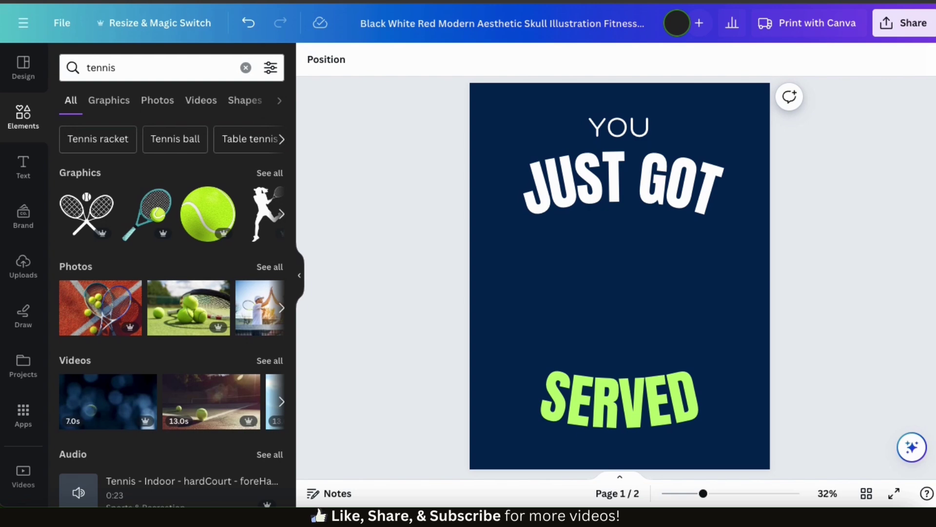
Filter the results to Graphics, browse them, and add the realistic tennis ball to the page.
click(115, 106)
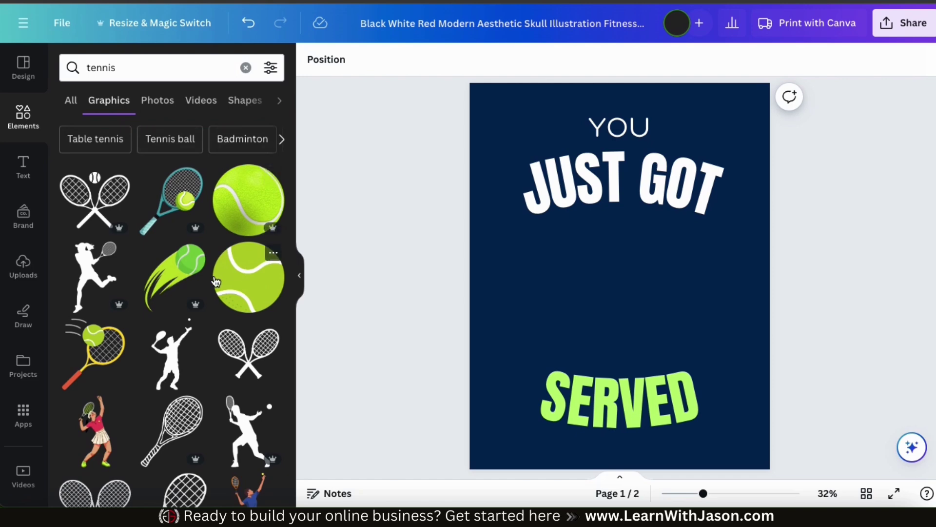
scroll(207, 289, down, 6)
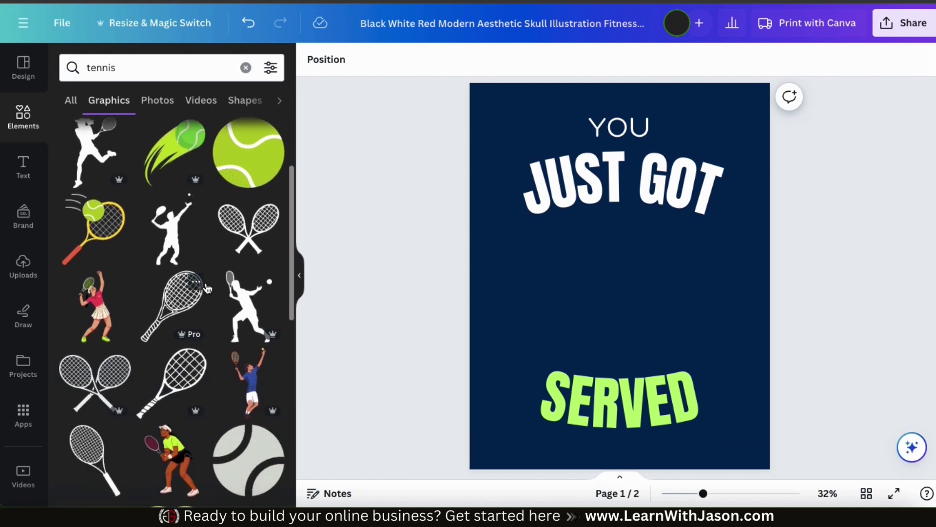
scroll(208, 289, down, 4)
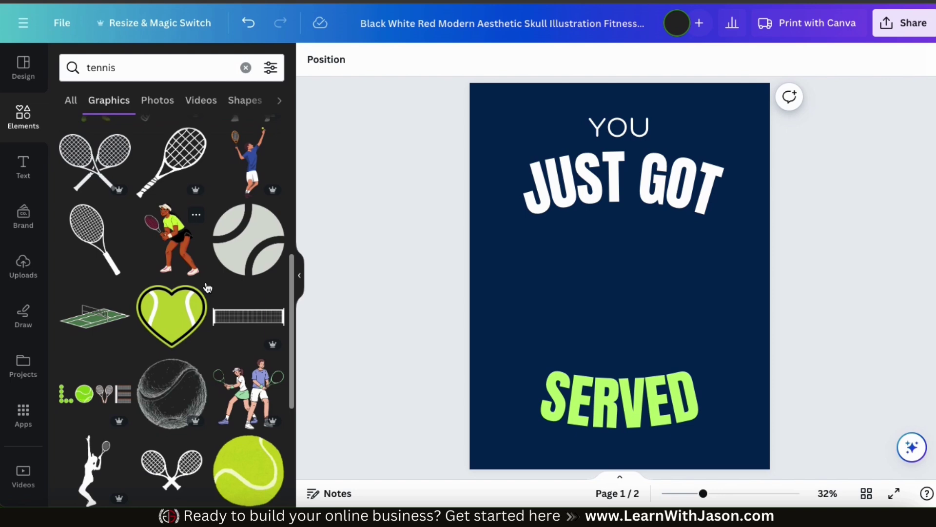
scroll(208, 288, down, 4)
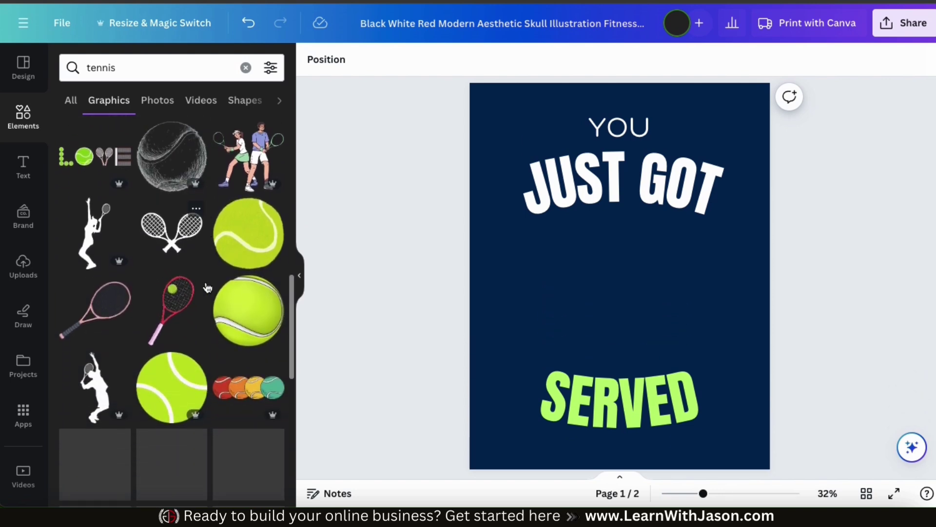
scroll(208, 289, down, 3)
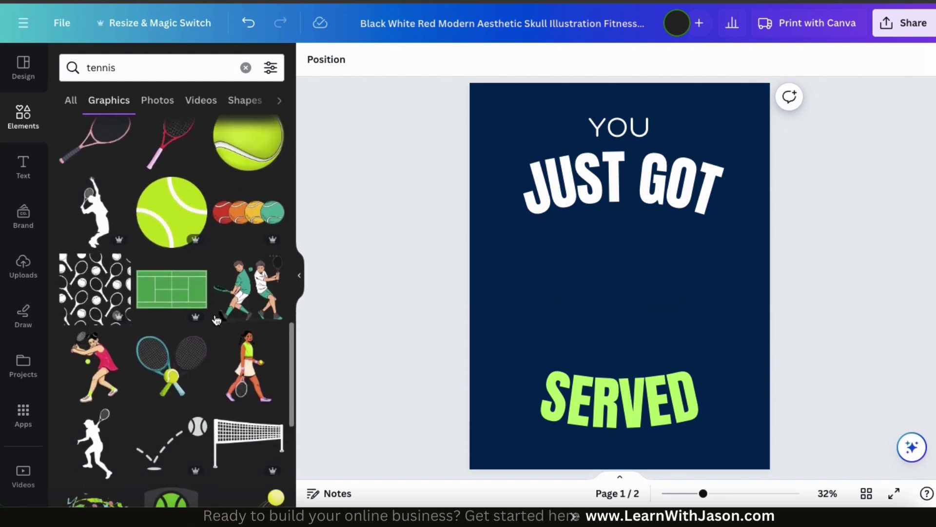
scroll(216, 320, down, 4)
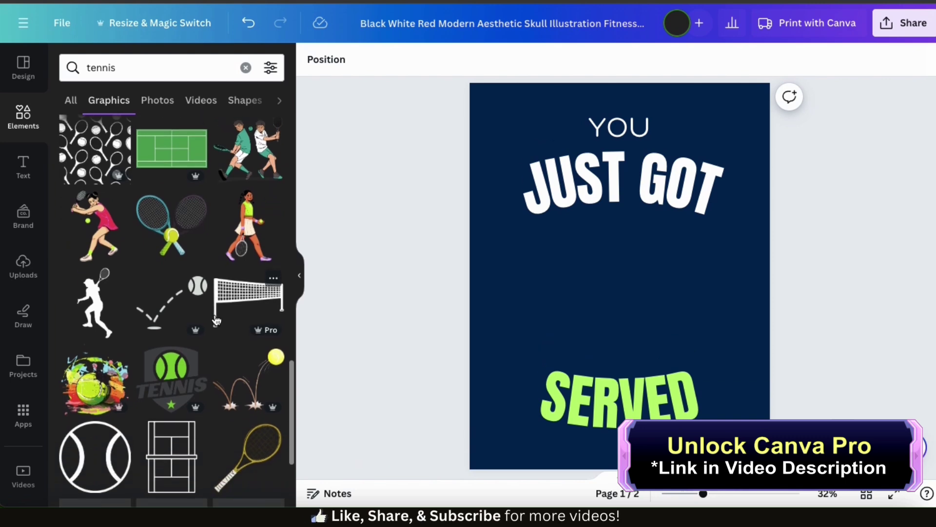
scroll(217, 320, down, 5)
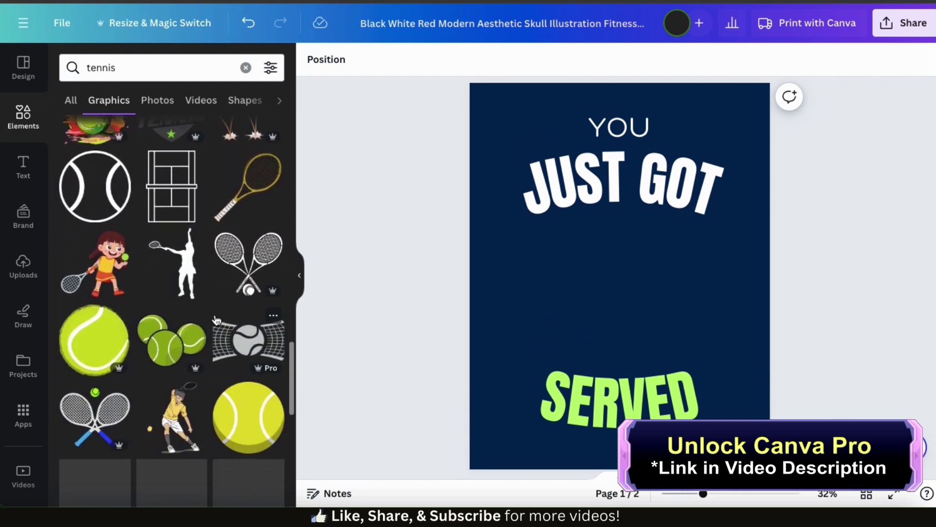
scroll(216, 320, down, 9)
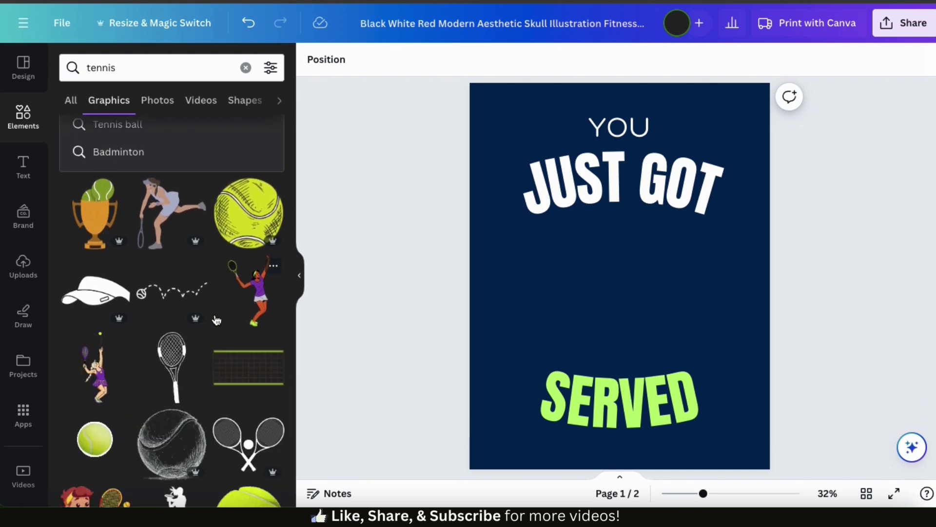
scroll(217, 320, down, 3)
scroll(217, 320, down, 1)
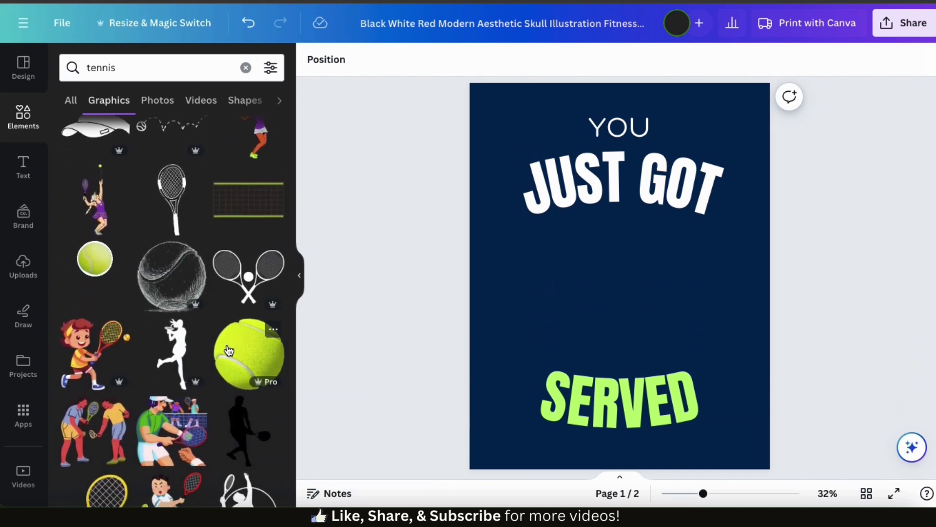
click(242, 361)
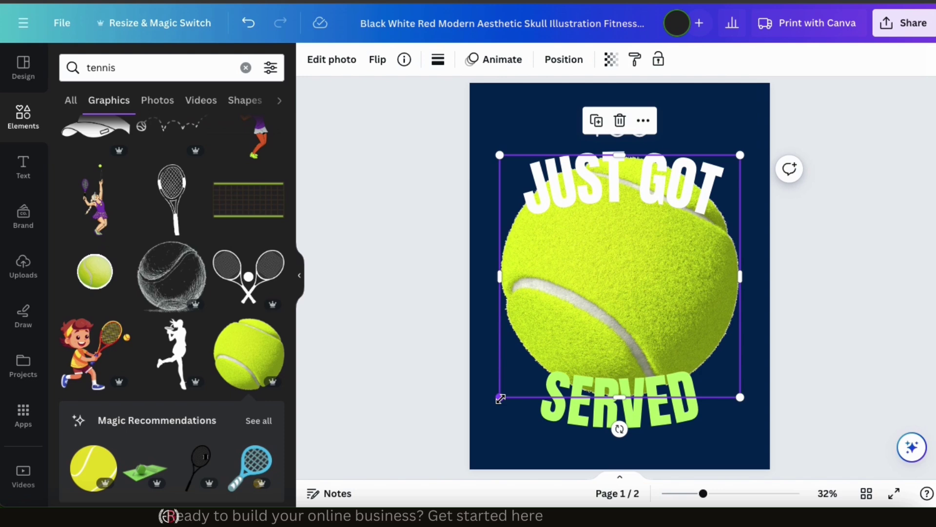
Shrink the tennis ball, place it right of YOU, and put a duplicate left of YOU.
drag(501, 398, 710, 186)
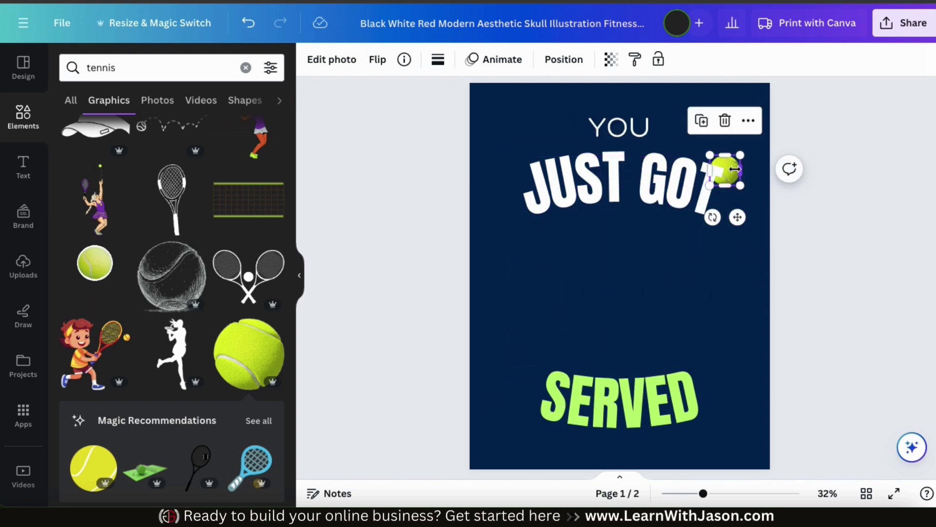
drag(726, 148, 673, 125)
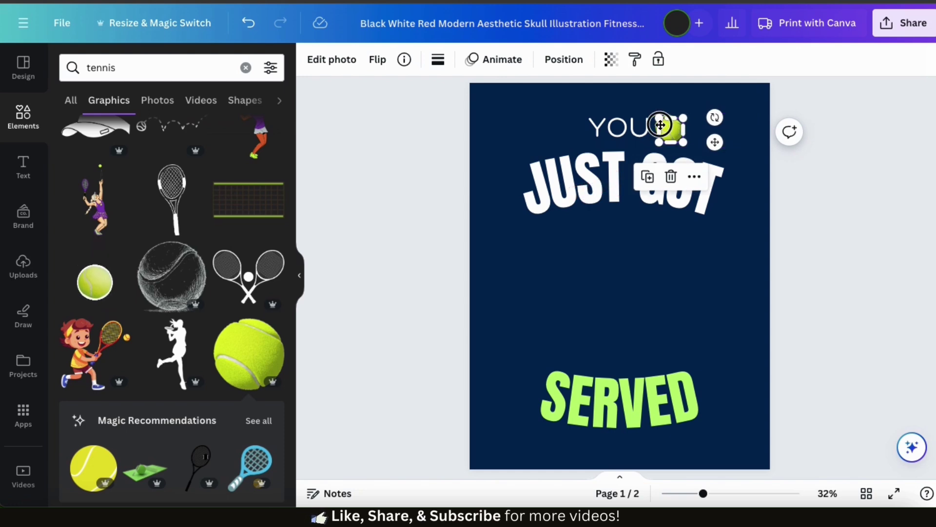
click(648, 177)
drag(681, 138, 570, 122)
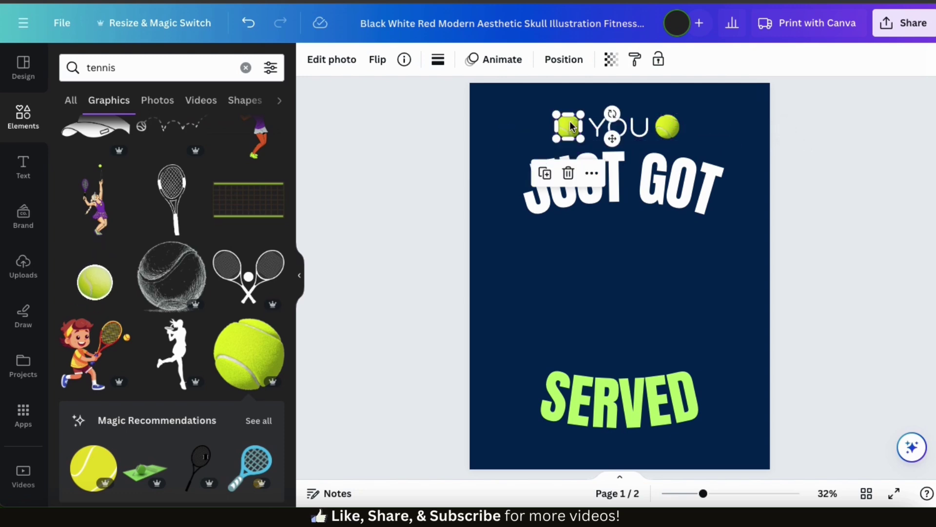
click(669, 127)
click(793, 176)
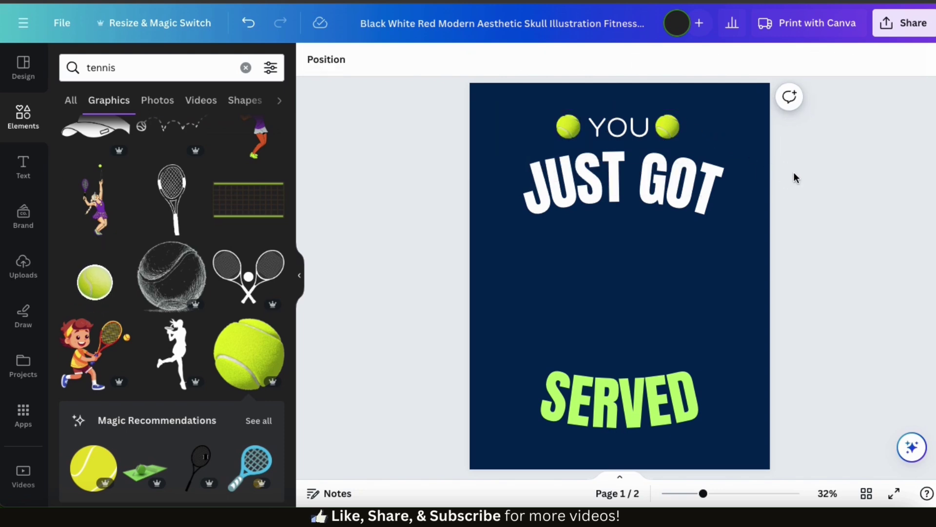
Search the graphics for 'tennis racket' and browse the results.
scroll(136, 253, down, 10)
scroll(136, 252, down, 1)
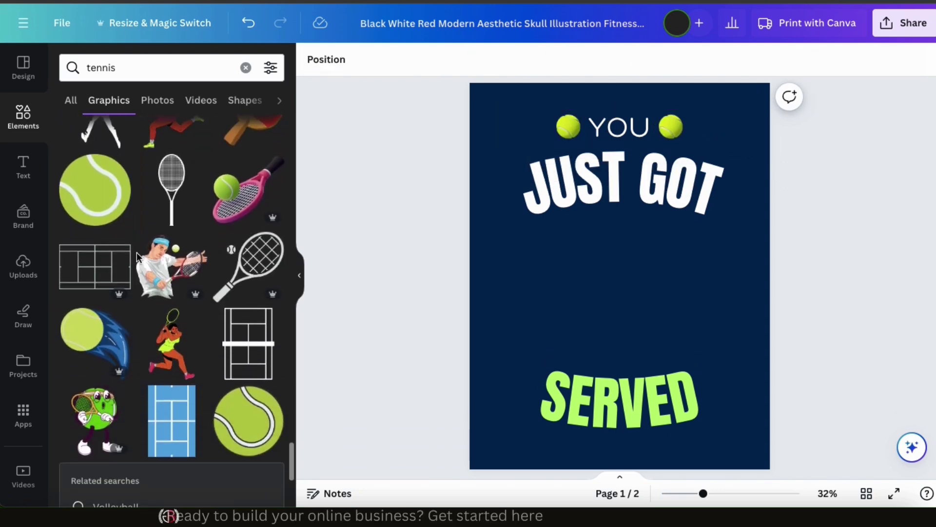
scroll(139, 258, down, 4)
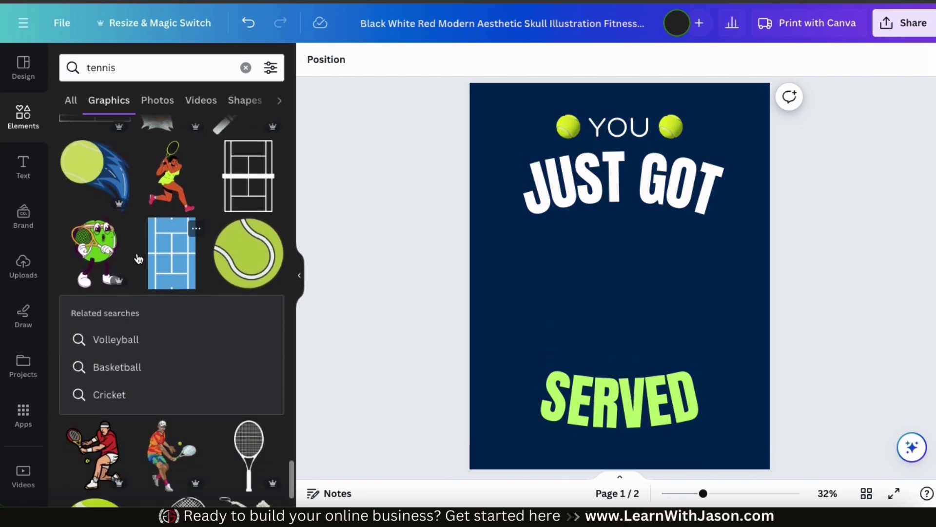
scroll(138, 258, down, 3)
scroll(139, 259, down, 1)
scroll(138, 255, up, 5)
key(Return)
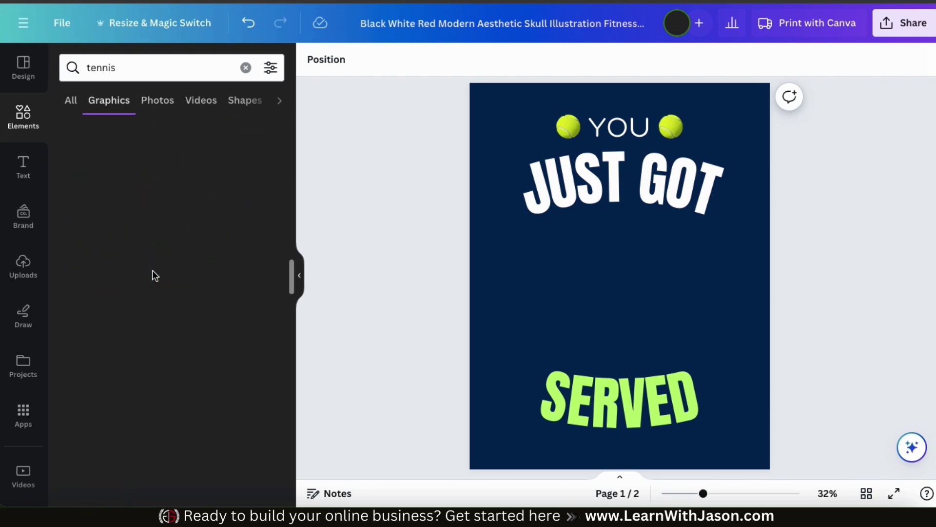
click(155, 60)
text(rac)
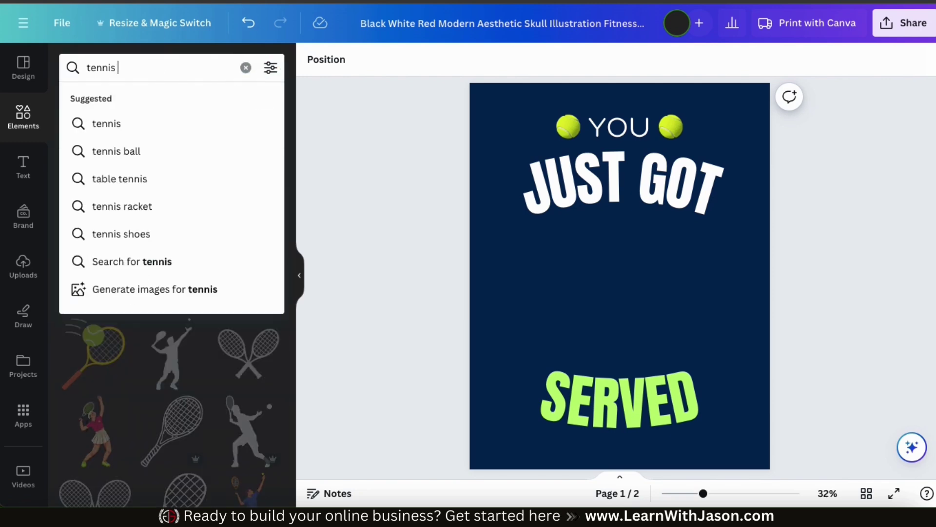
text(ket)
key(Return)
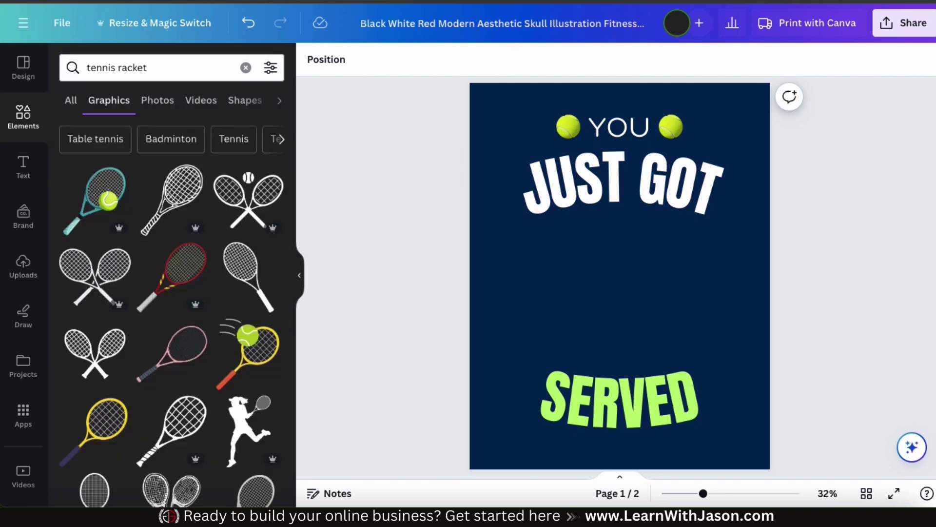
scroll(195, 292, down, 5)
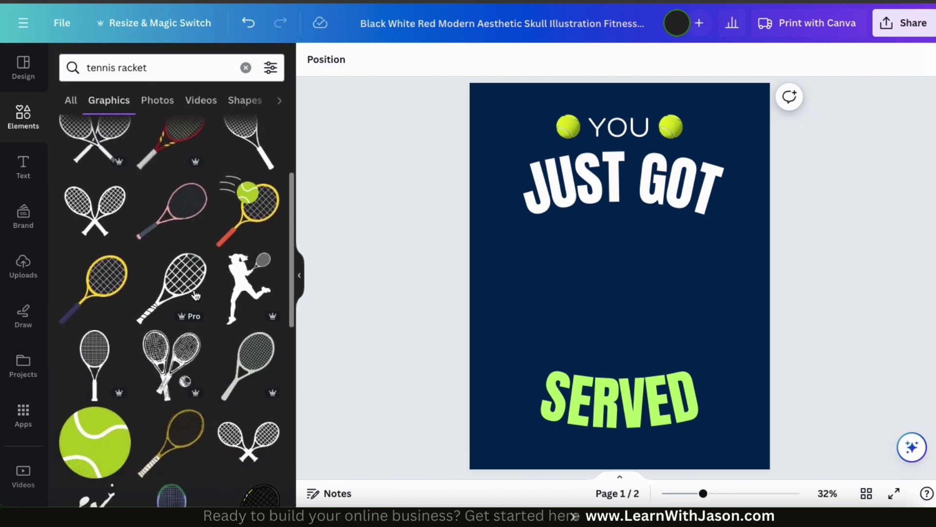
scroll(196, 295, down, 4)
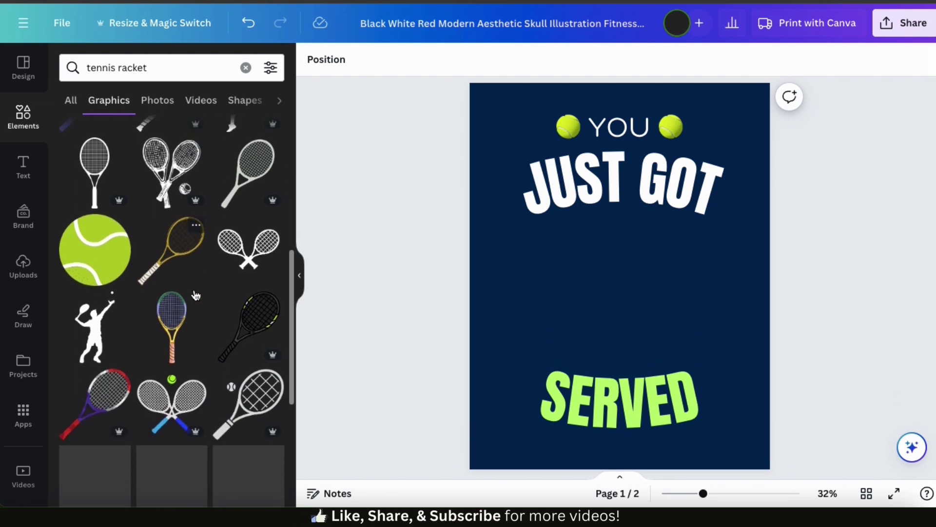
scroll(195, 296, down, 1)
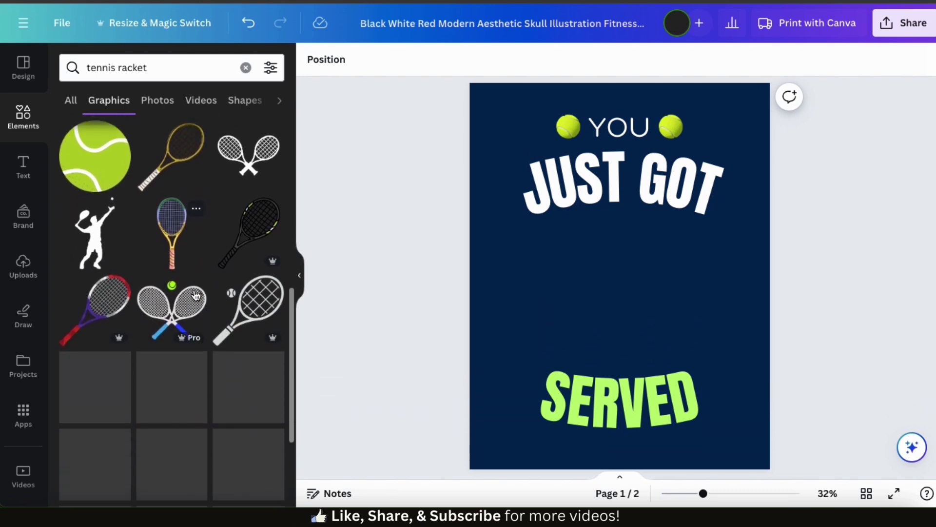
Add the red-and-purple racket, enlarge it, tilt it to -9° and place it between JUST GOT and SERVED.
click(122, 304)
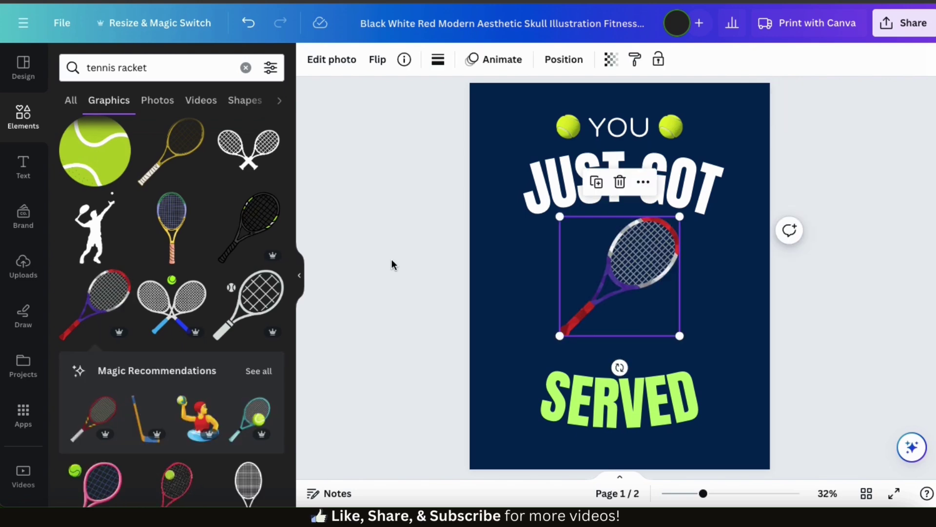
drag(558, 335, 500, 396)
drag(681, 217, 701, 195)
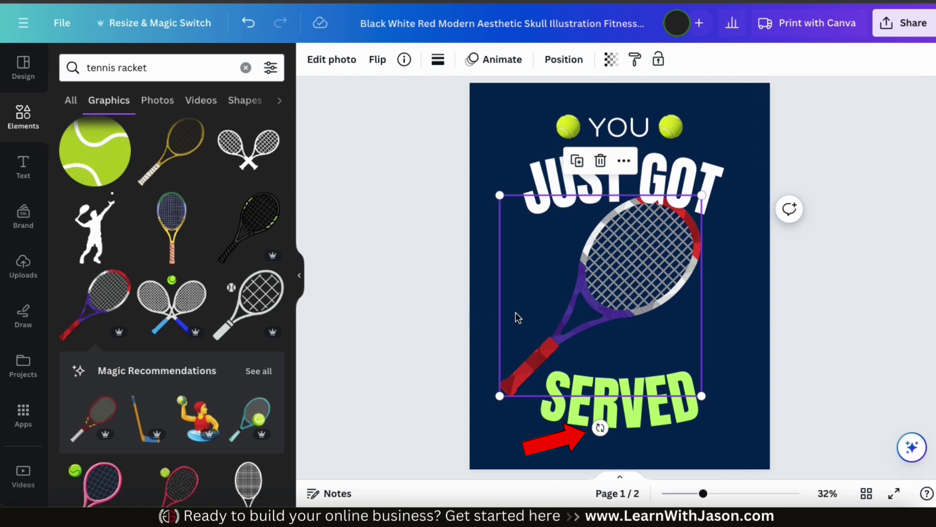
mouse_move(601, 427)
mouse_down()
mouse_move(620, 425)
mouse_move(609, 425)
mouse_up()
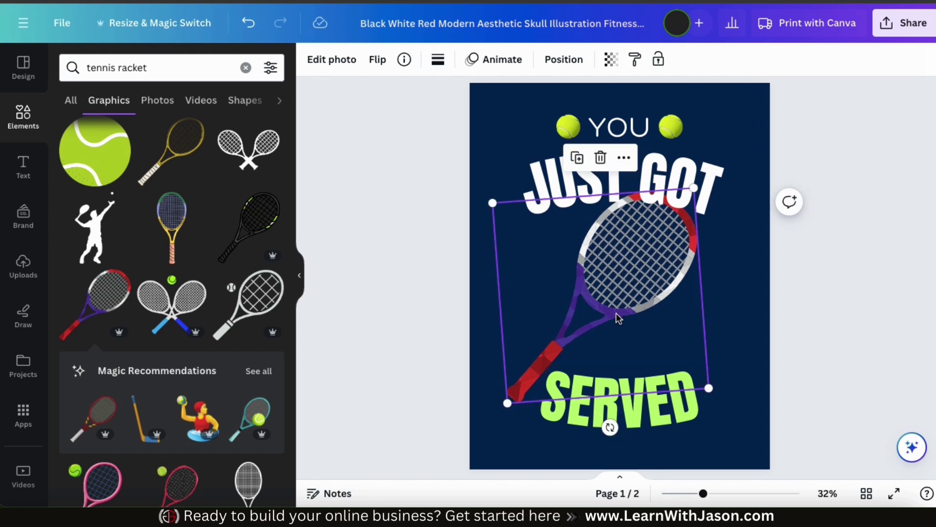
drag(609, 312, 671, 233)
click(775, 264)
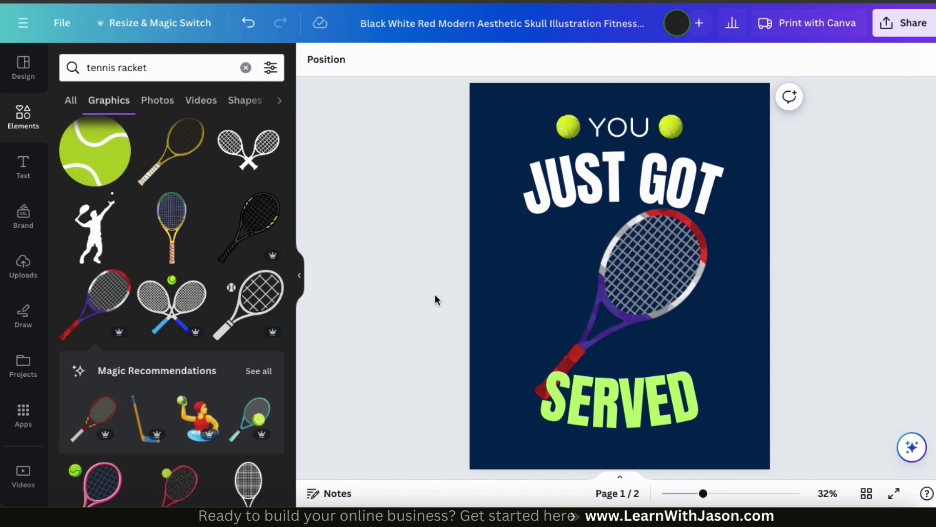
double_click(138, 67)
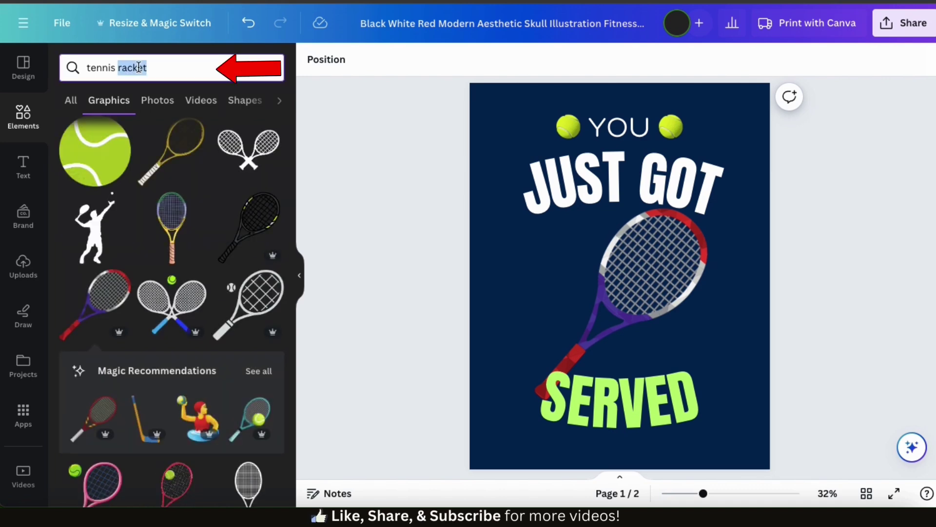
Search for 'tennis ball' graphics and add the 3D yellow-green ball over the racket head.
text(ball)
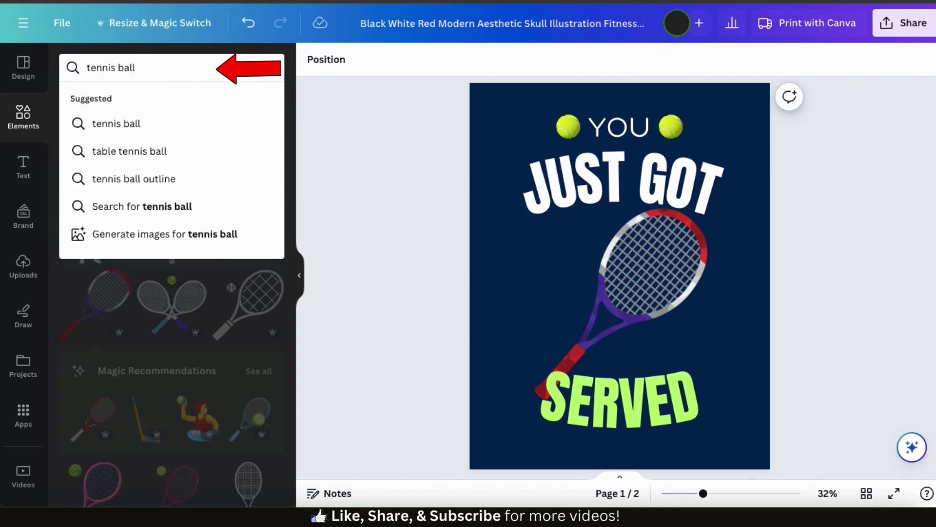
key(Return)
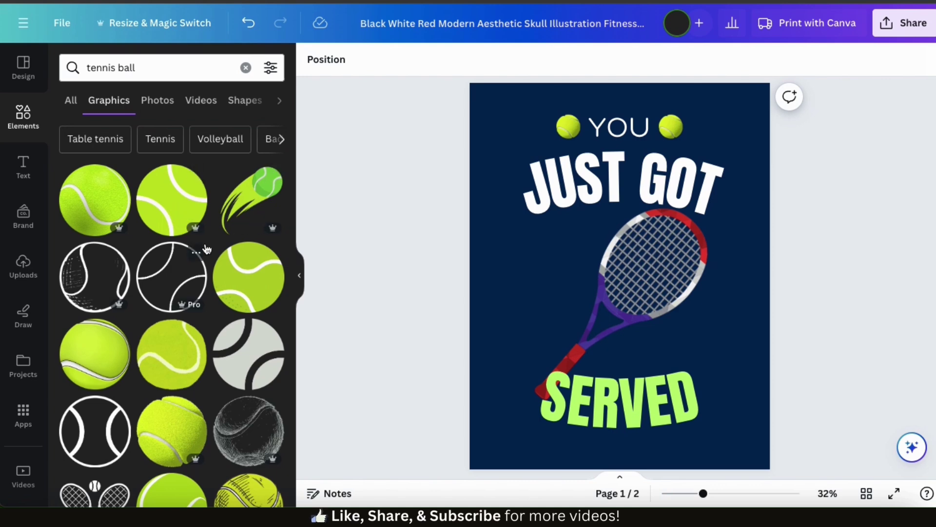
scroll(207, 249, down, 5)
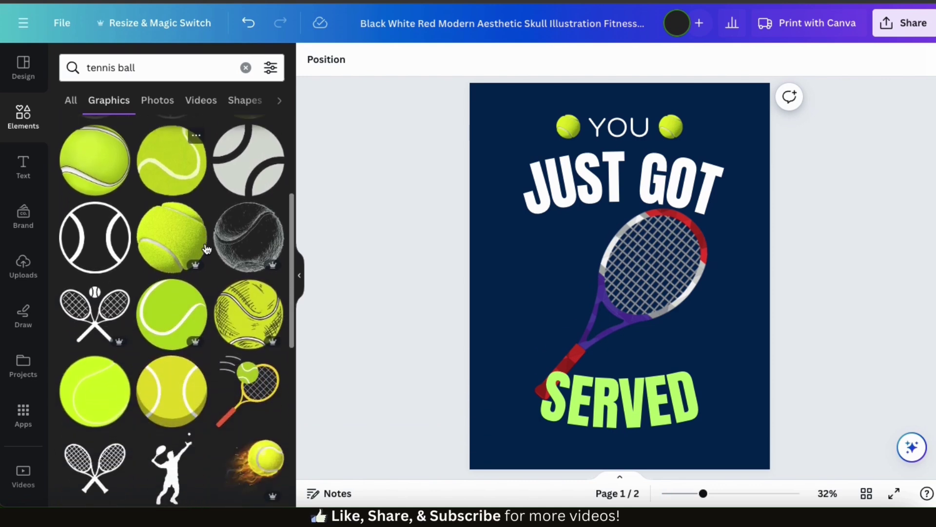
scroll(207, 249, down, 4)
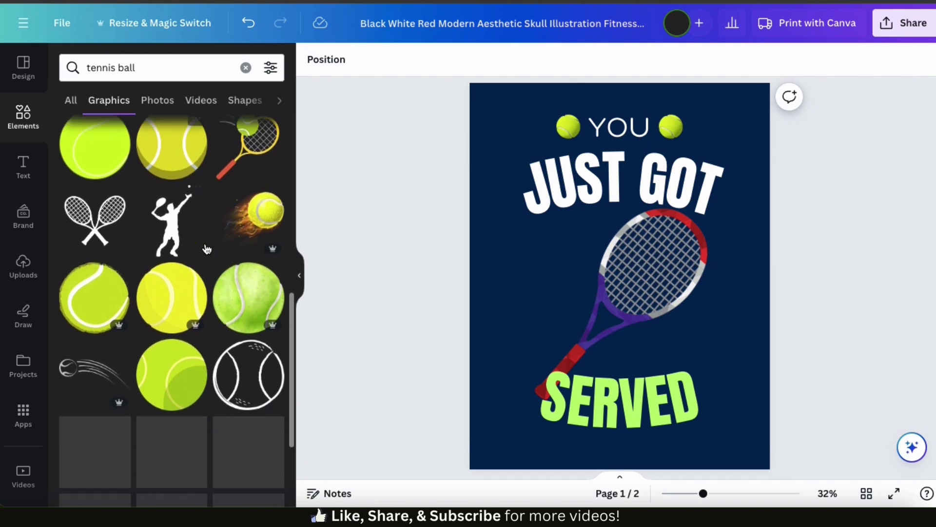
scroll(207, 249, down, 5)
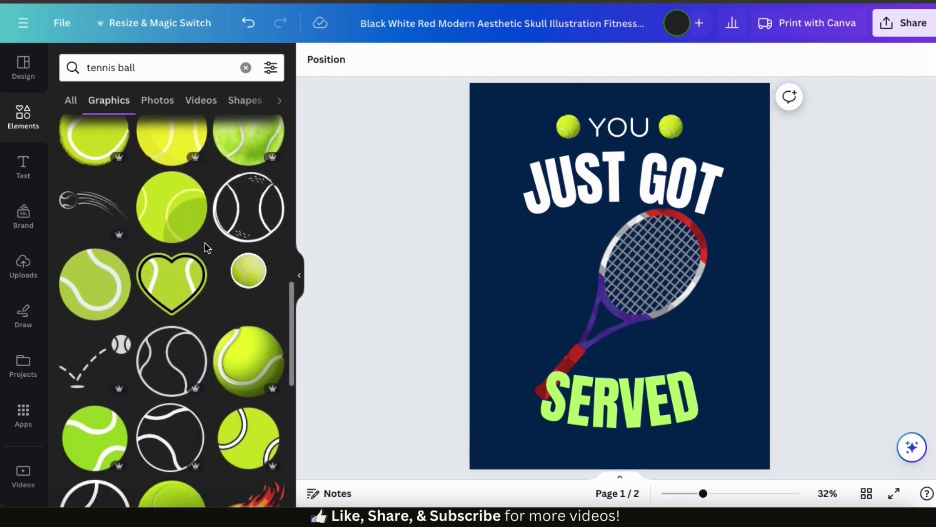
scroll(207, 249, down, 3)
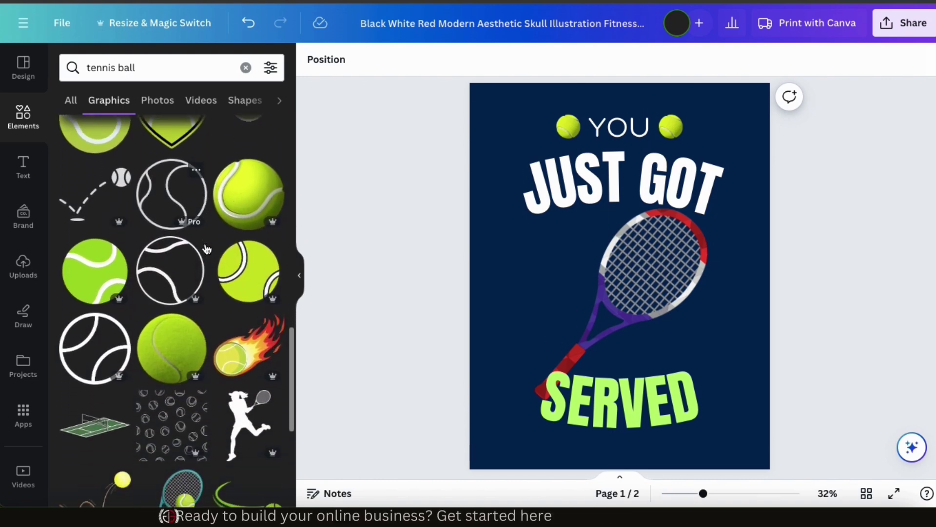
click(241, 176)
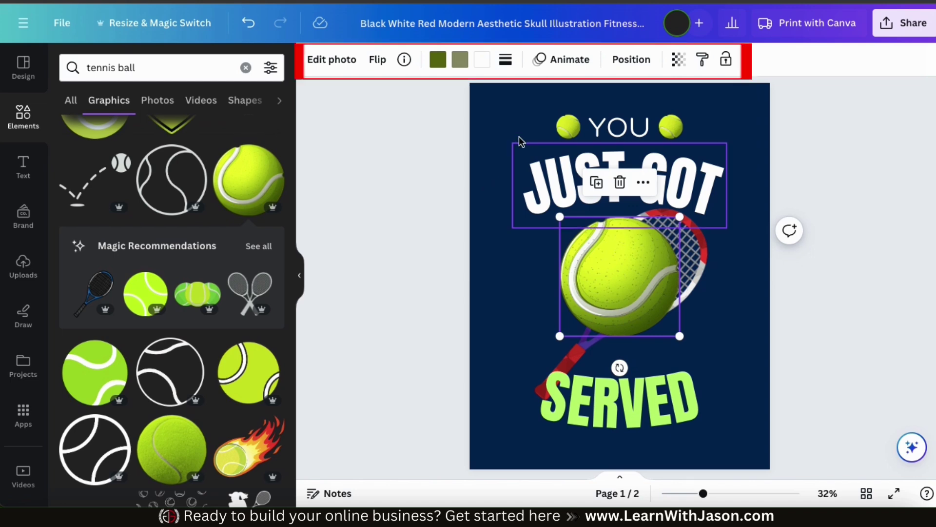
Try recolouring the tennis ball black, then undo to keep its yellow-green.
click(437, 61)
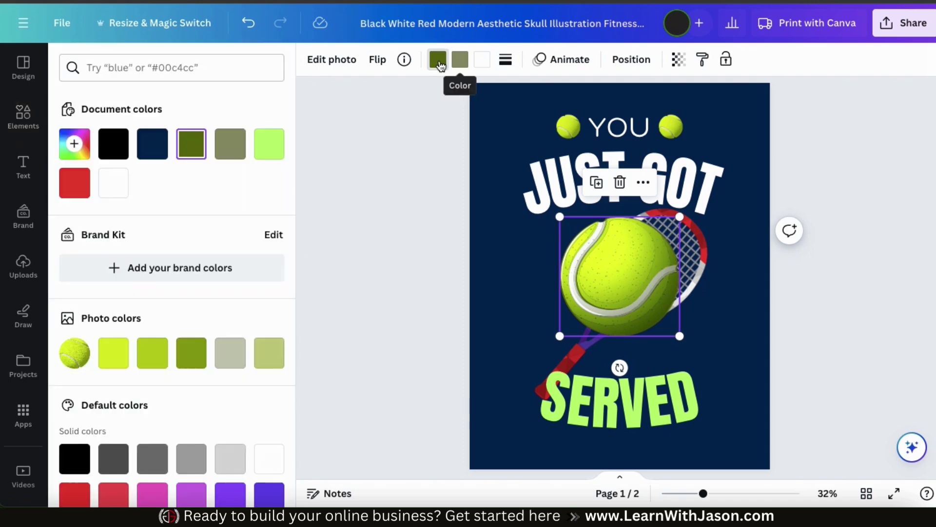
click(120, 151)
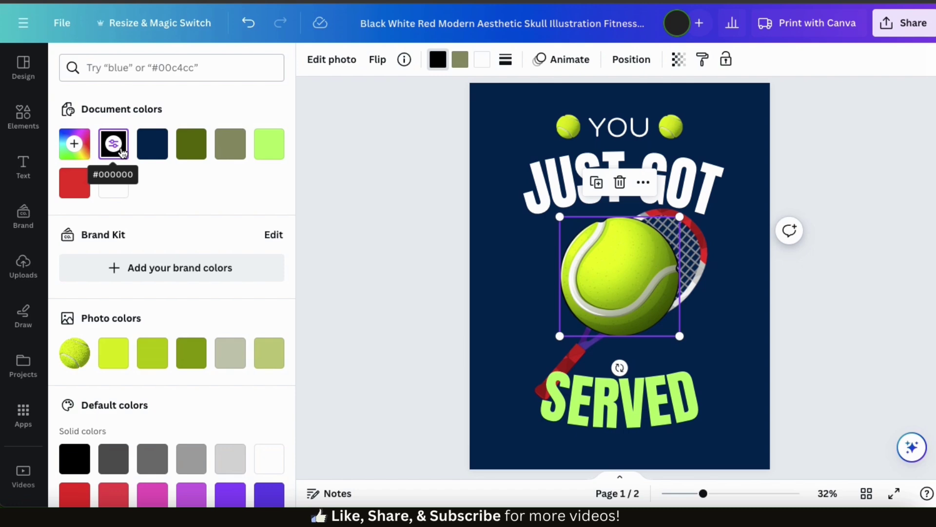
key(ctrl+z)
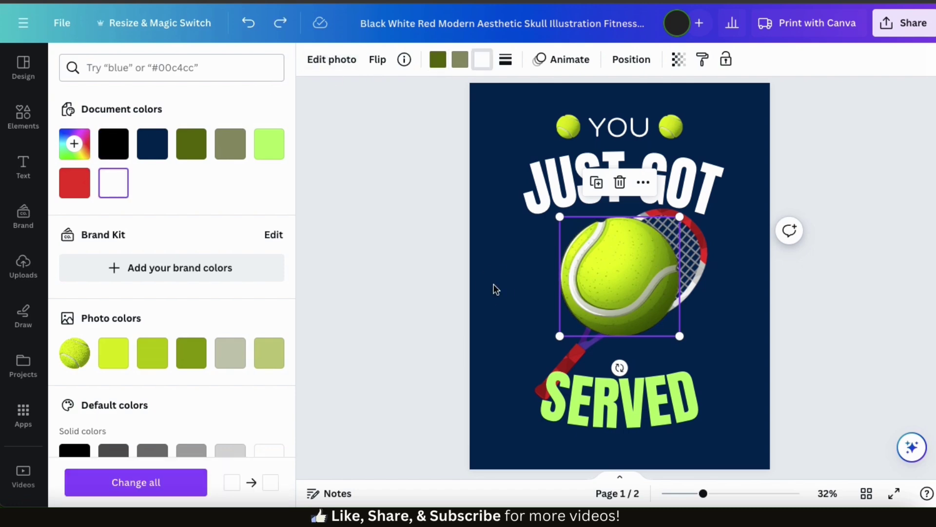
click(494, 284)
Shrink the tennis ball and set it against the left edge of the racket head.
click(634, 306)
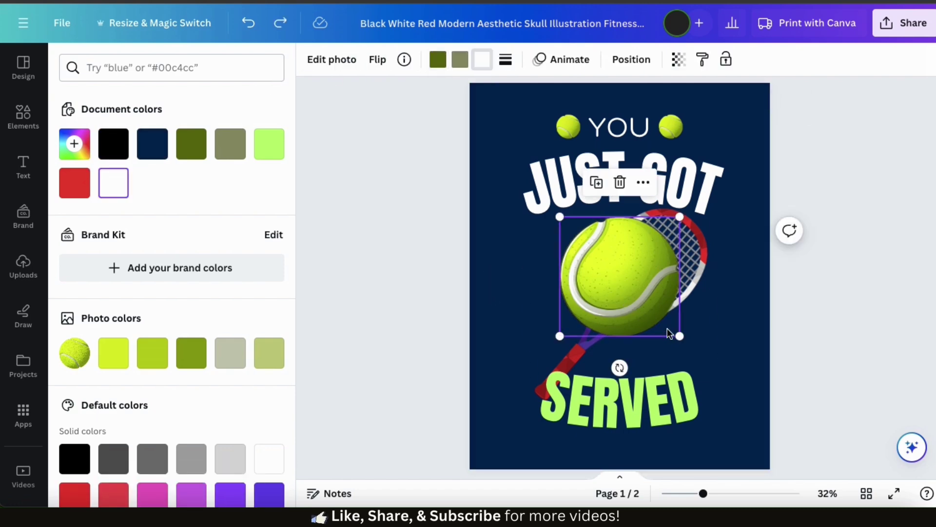
drag(679, 335, 640, 296)
drag(607, 240, 604, 239)
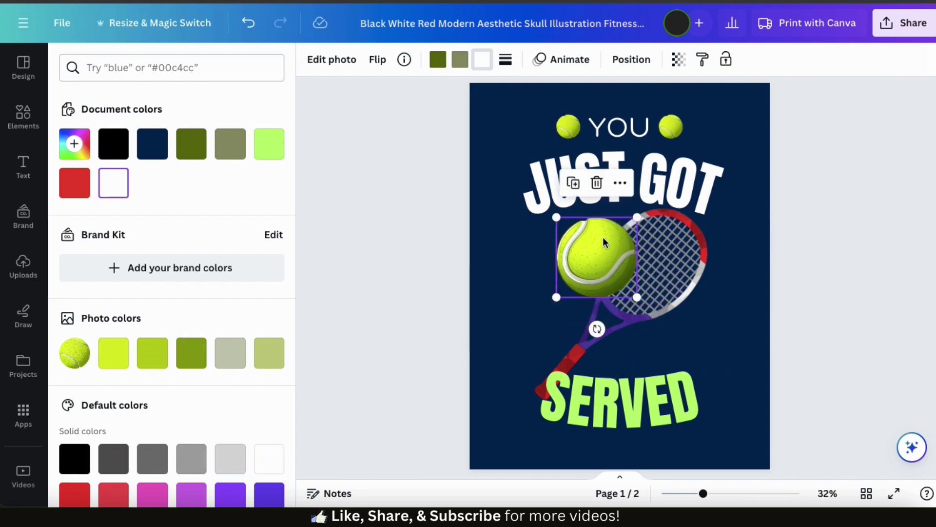
click(805, 276)
click(805, 276)
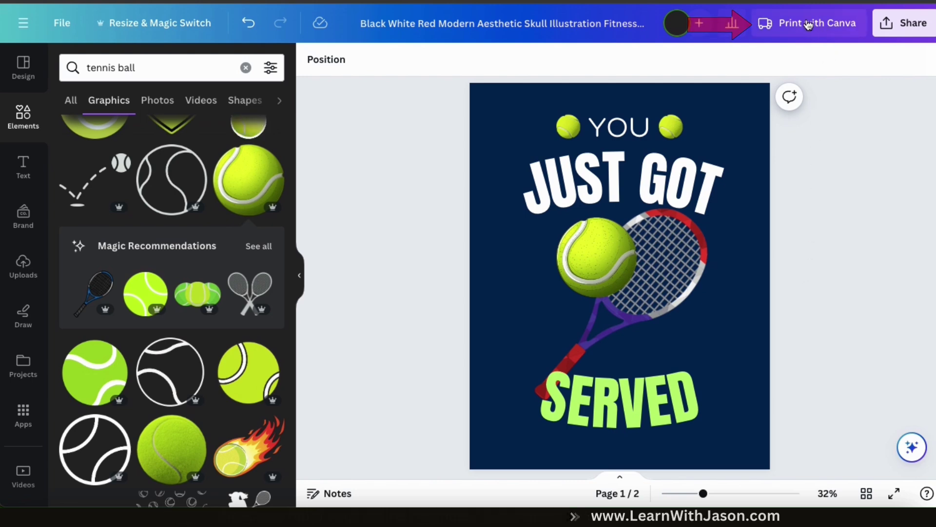
Open Print with Canva for T-Shirts and view the walking-pose and front close-up mockups.
click(821, 30)
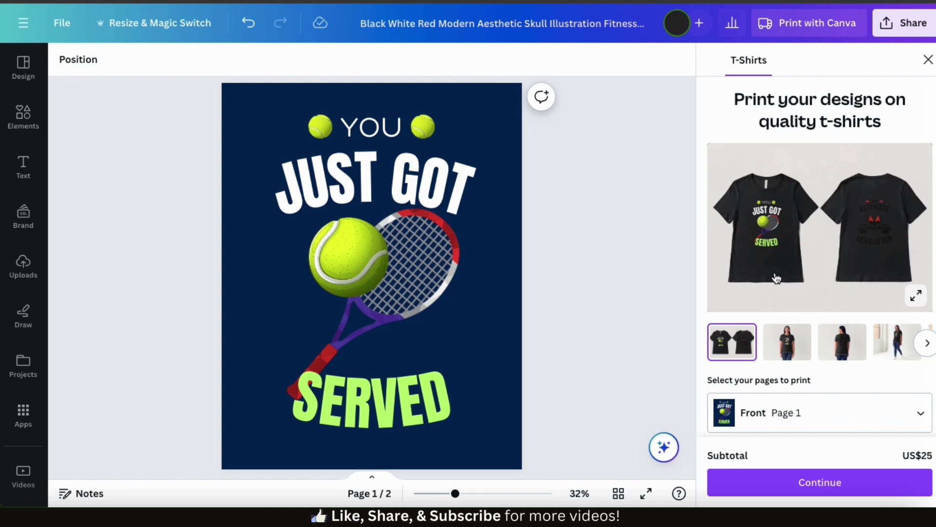
click(917, 297)
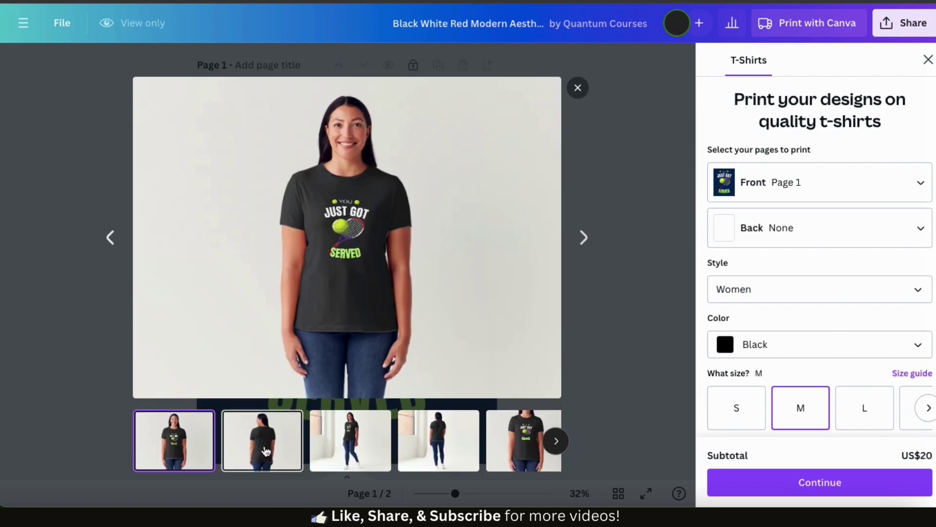
click(360, 439)
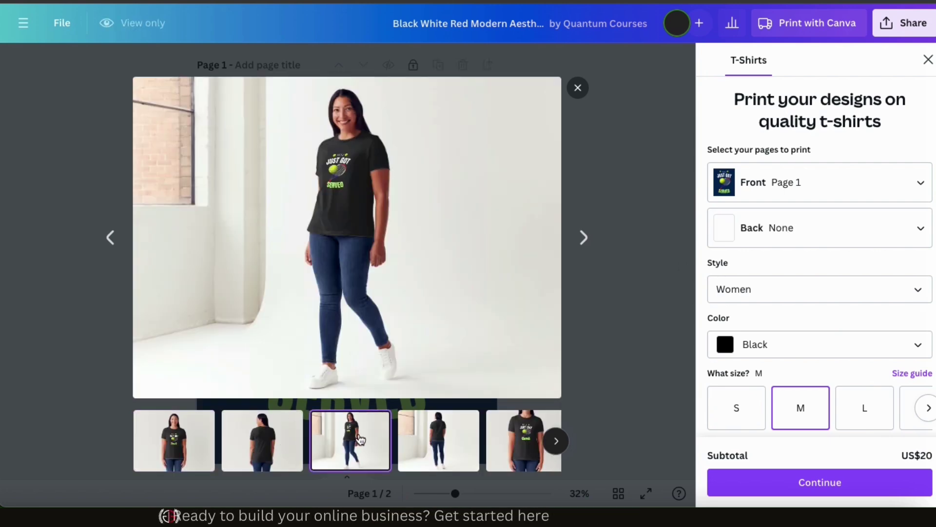
click(500, 434)
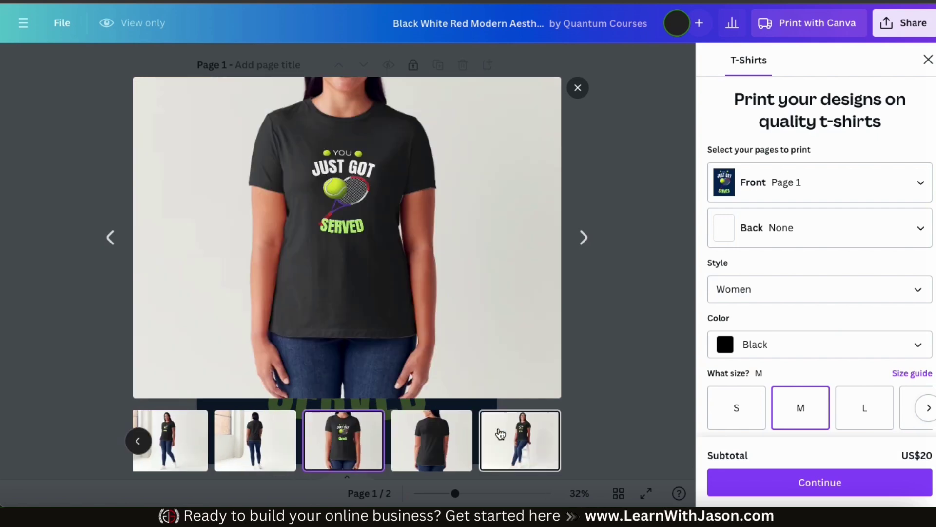
click(579, 88)
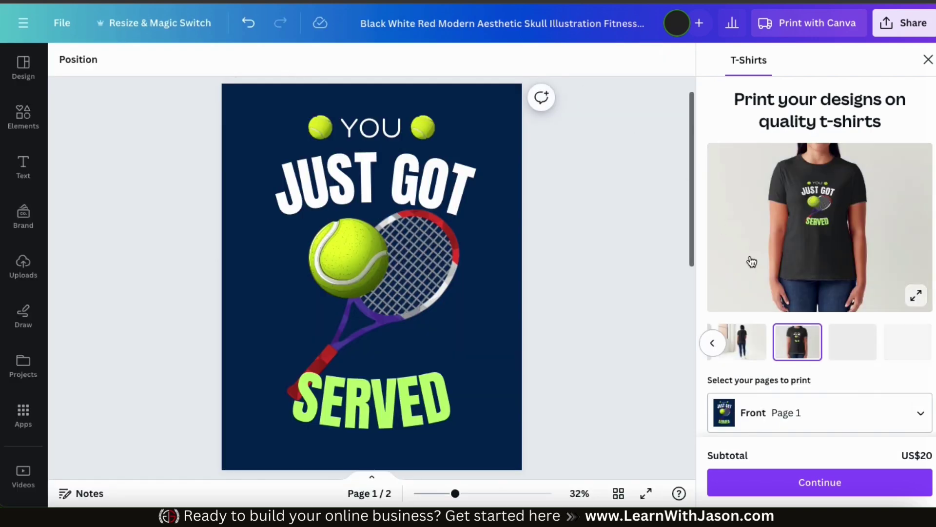
Review the order, keeping one black women's shirt, size M, at US$20.
scroll(795, 304, down, 8)
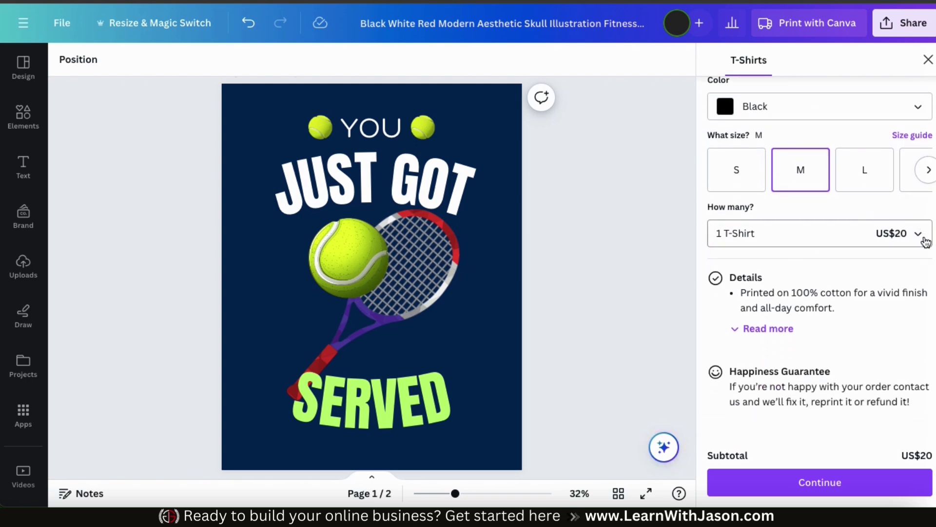
click(925, 241)
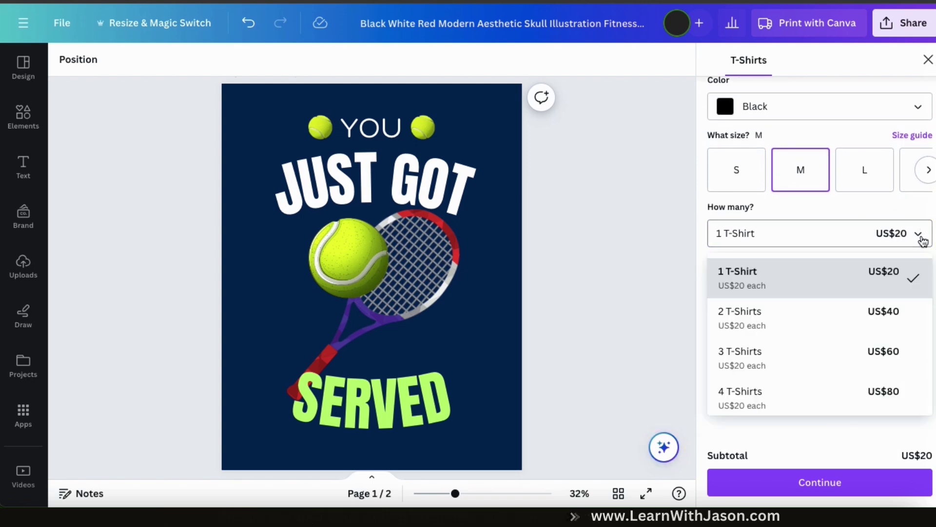
scroll(894, 313, down, 3)
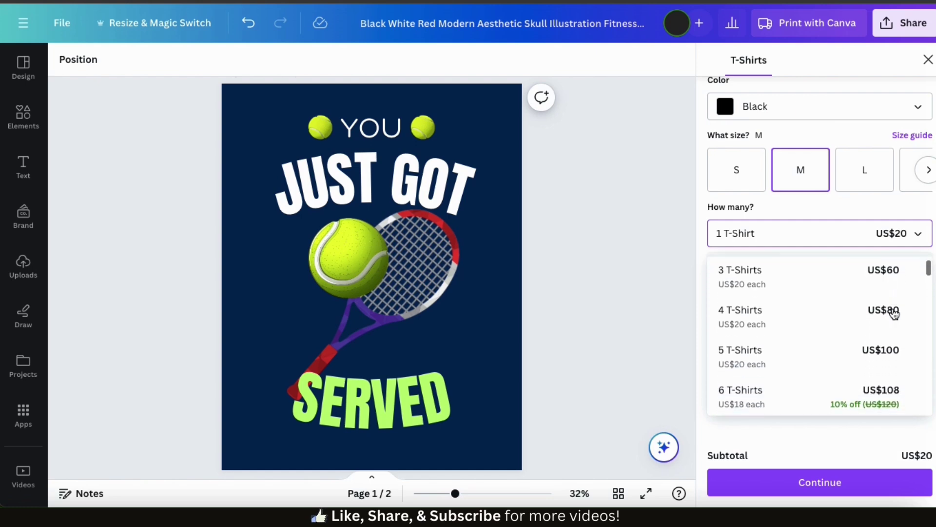
scroll(895, 314, down, 6)
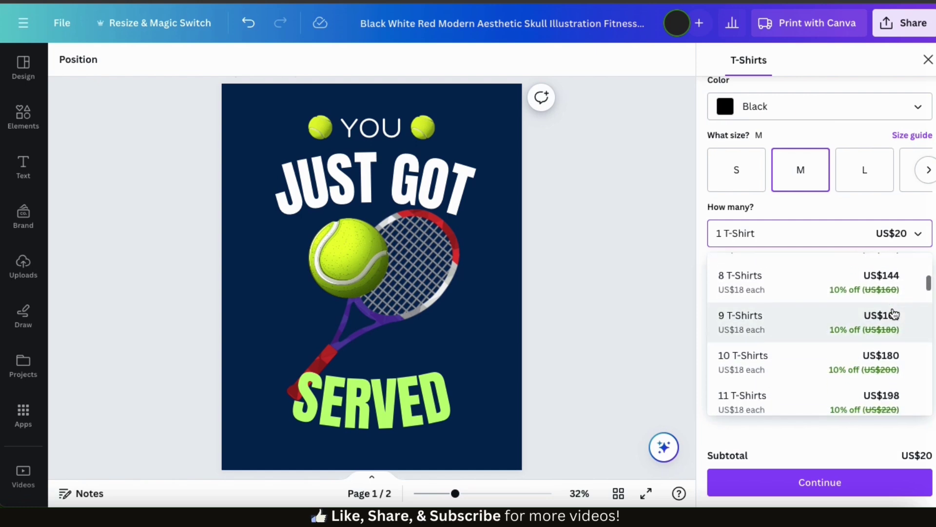
scroll(895, 314, down, 20)
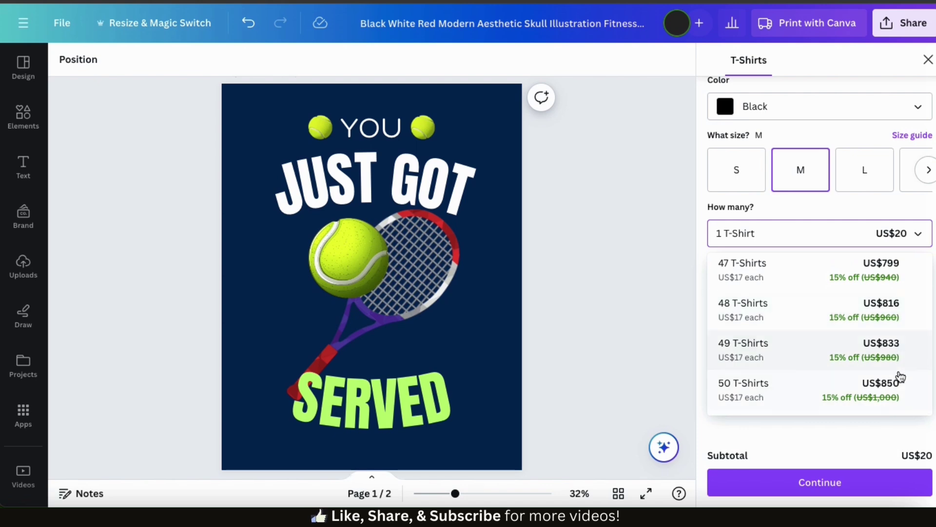
click(834, 427)
scroll(851, 359, up, 6)
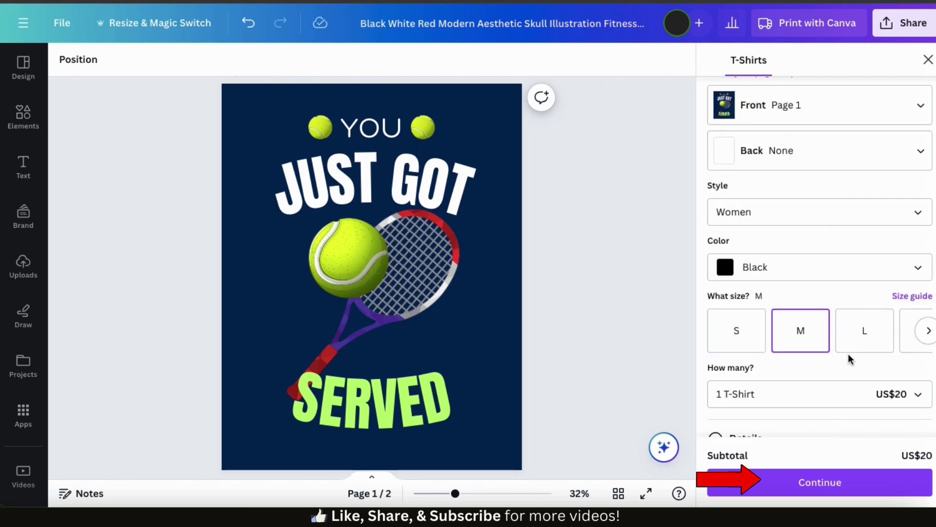
Close the T-shirt print preview and bring up the Share this design panel.
click(928, 60)
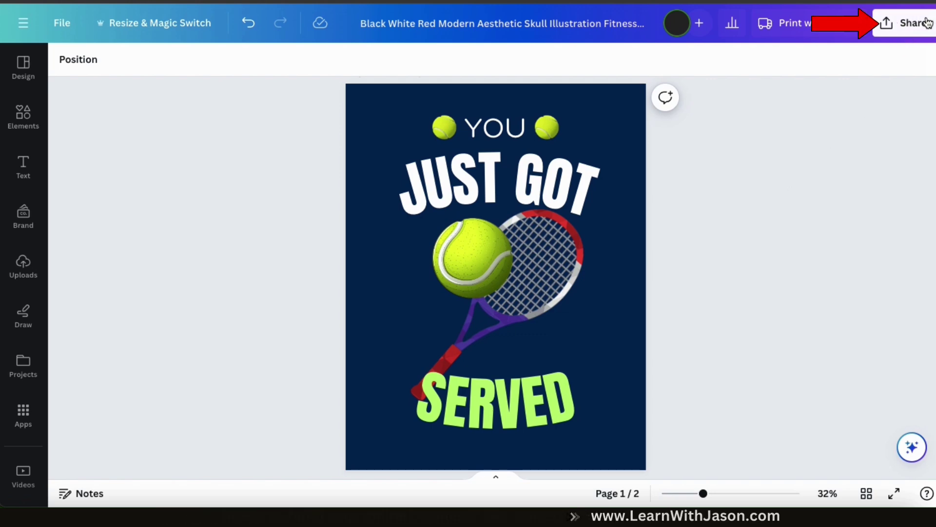
click(904, 41)
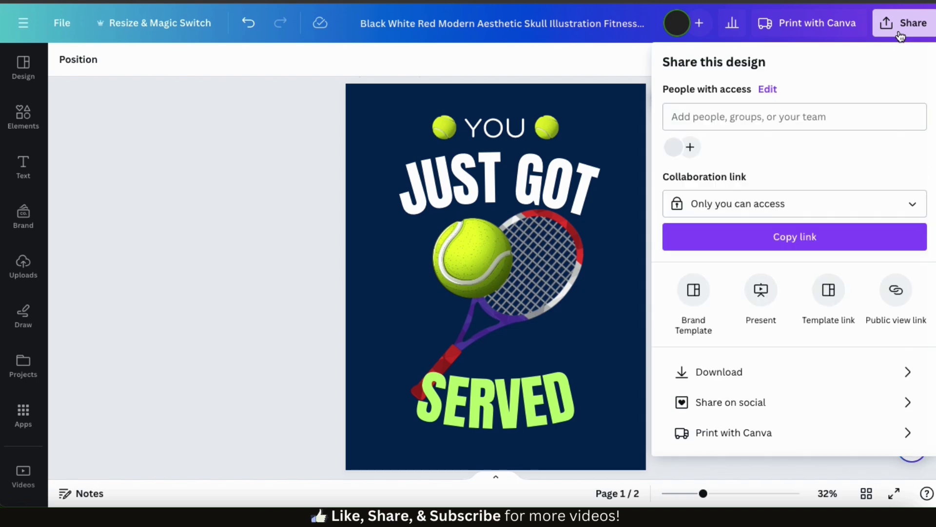
Download page 1 only as a transparent-background PNG at size 2.25 (3,500 × 4,500 px).
click(807, 373)
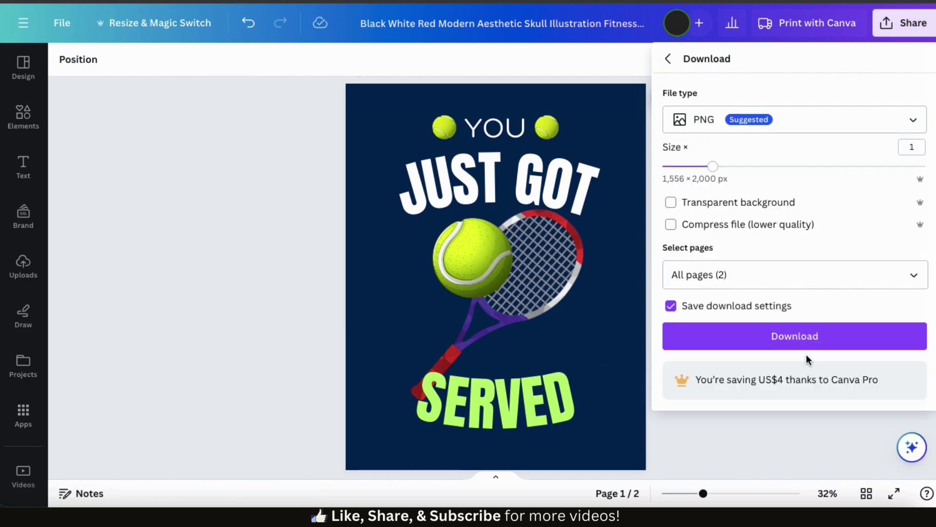
click(918, 127)
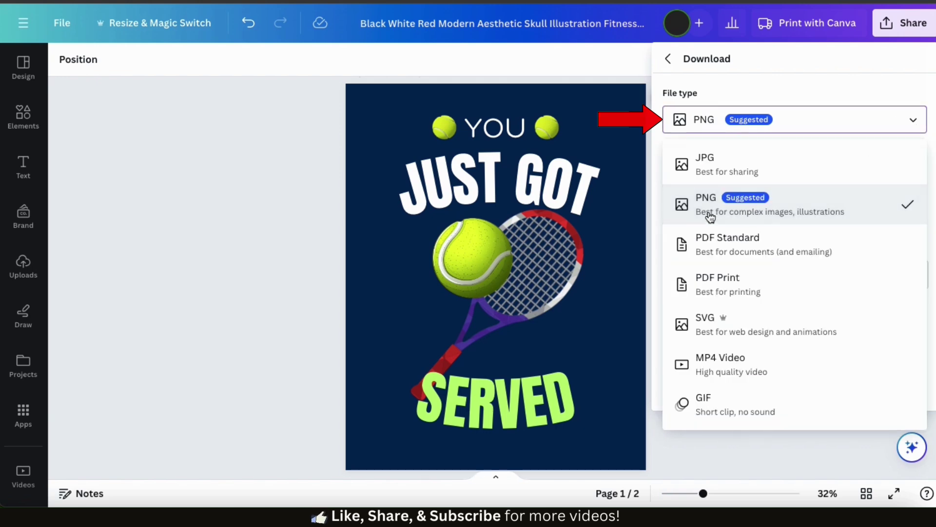
click(915, 128)
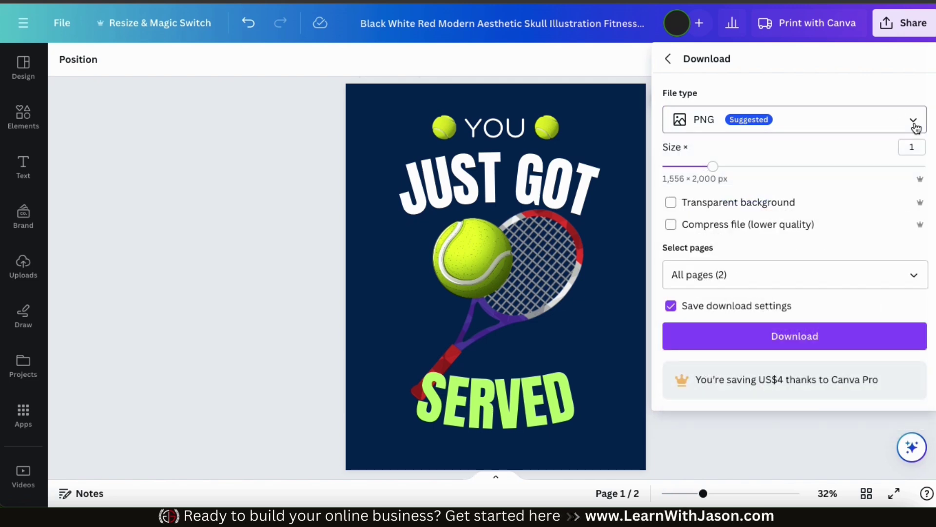
click(671, 203)
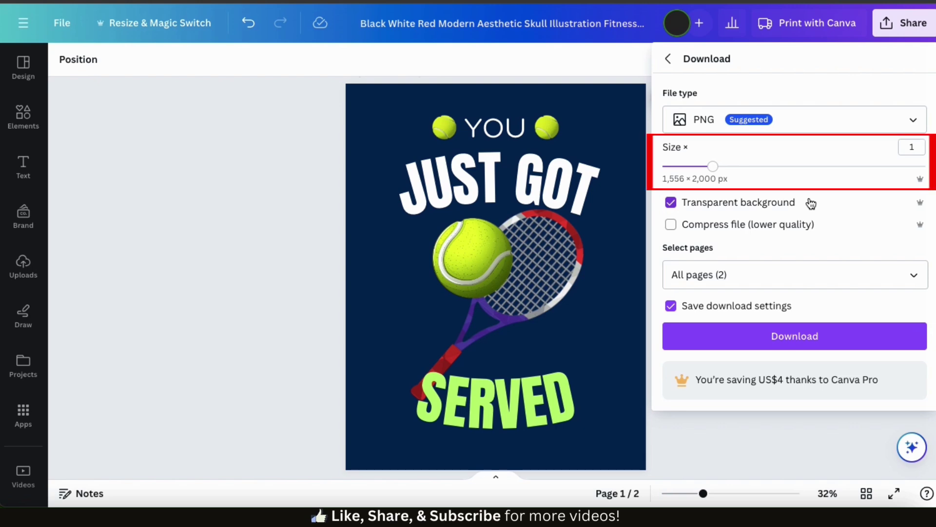
mouse_move(713, 167)
mouse_down()
mouse_move(884, 178)
mouse_move(841, 169)
mouse_up()
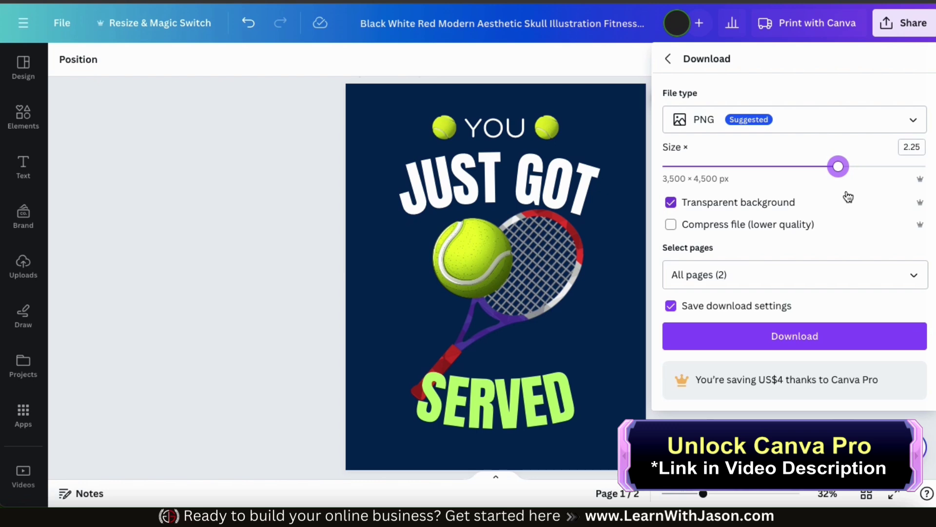
click(913, 274)
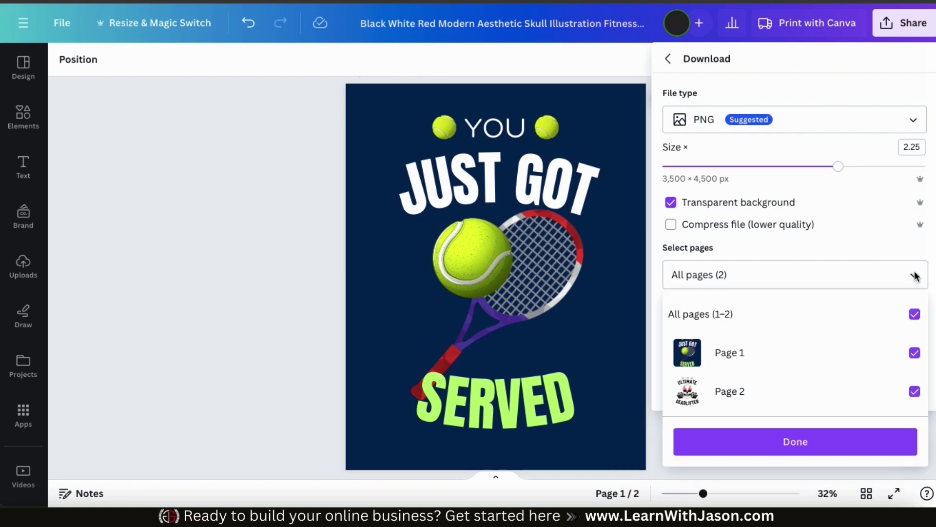
click(915, 391)
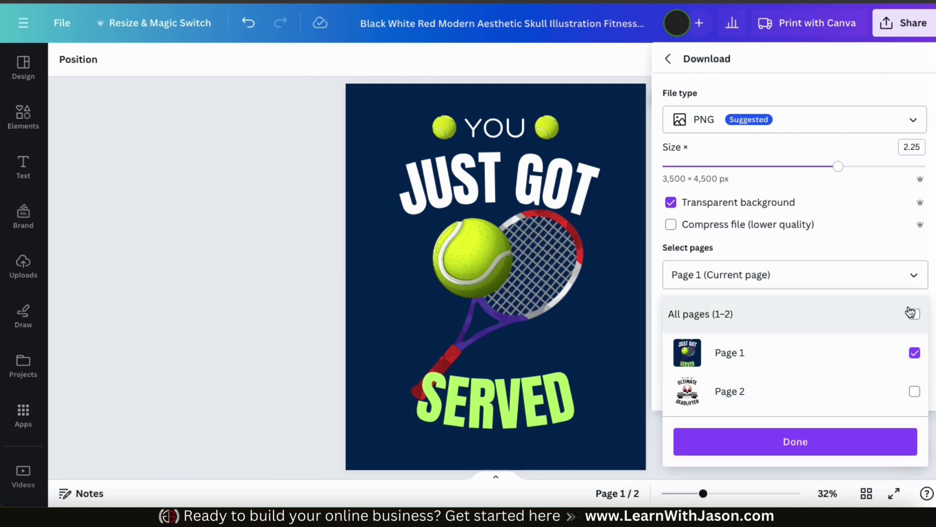
click(882, 247)
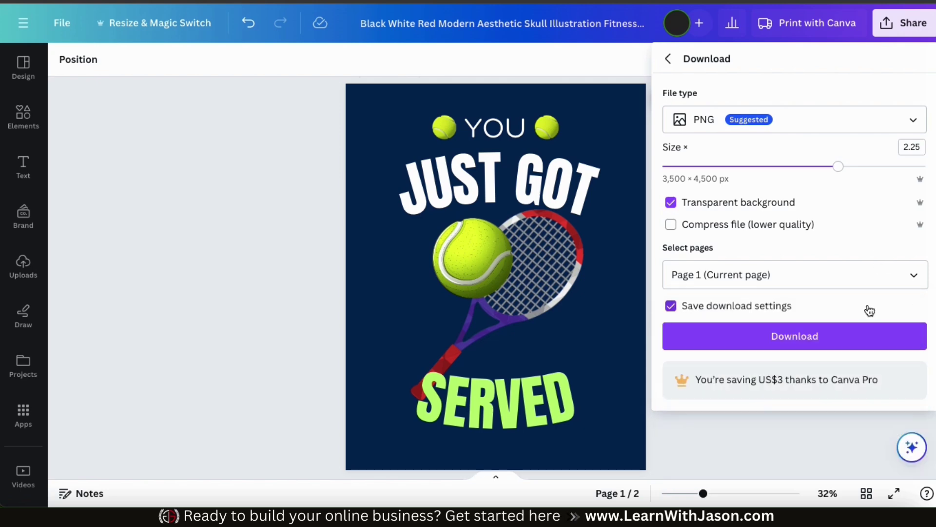
click(803, 343)
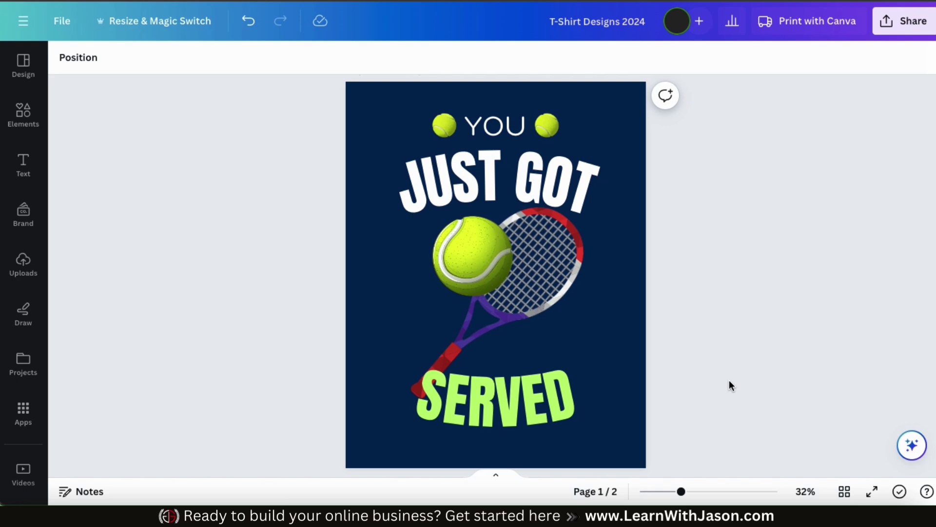
Insert a blank navy page after page 1 and move it up to first position of three.
scroll(730, 380, up, 1)
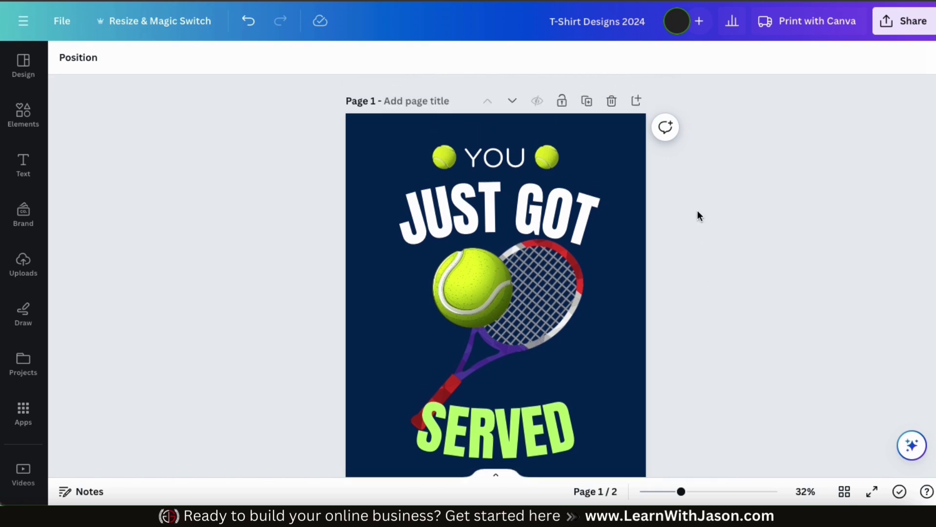
click(638, 101)
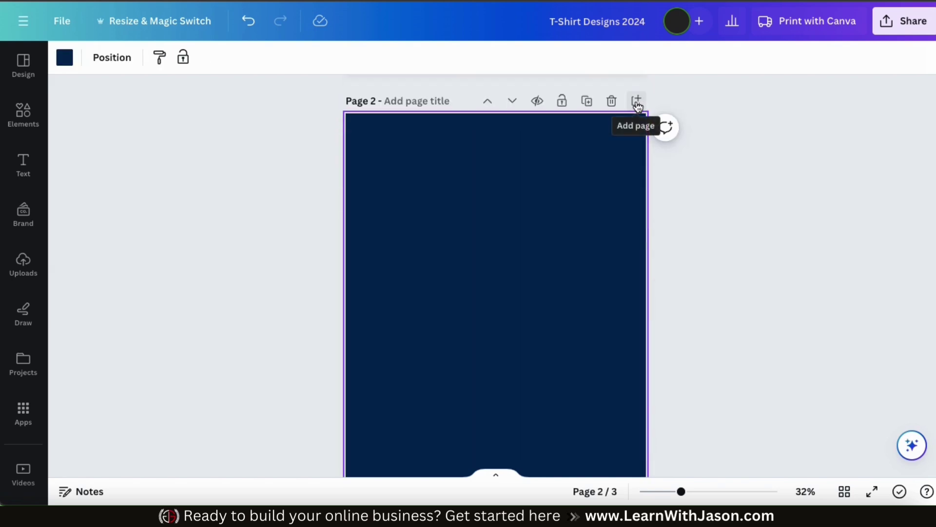
click(488, 102)
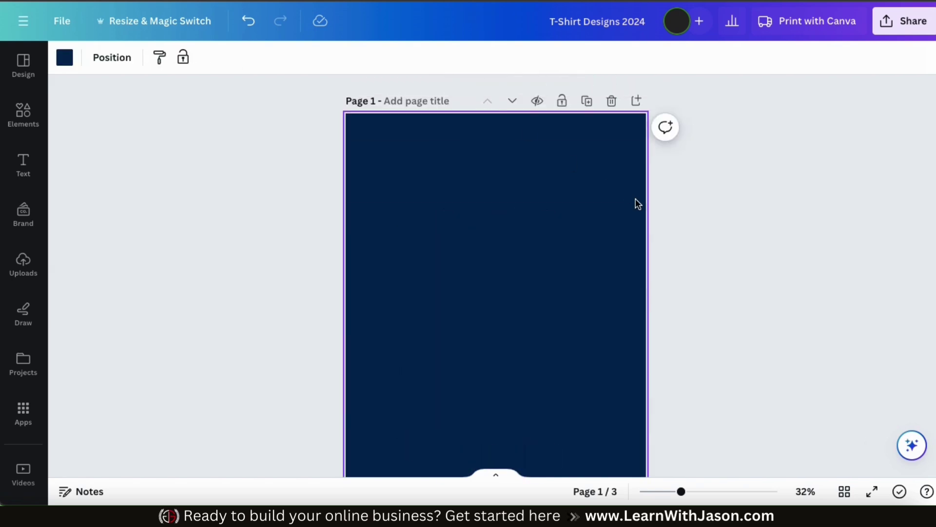
scroll(692, 224, down, 1)
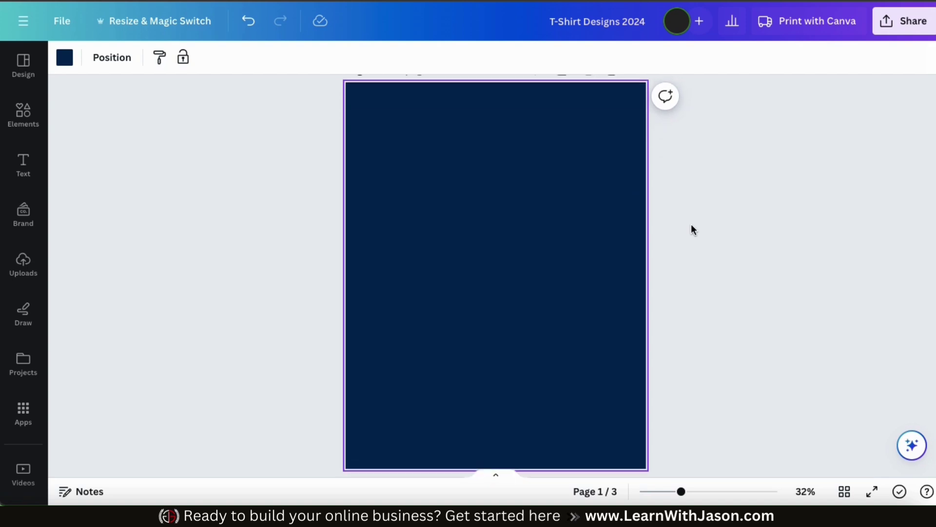
click(321, 219)
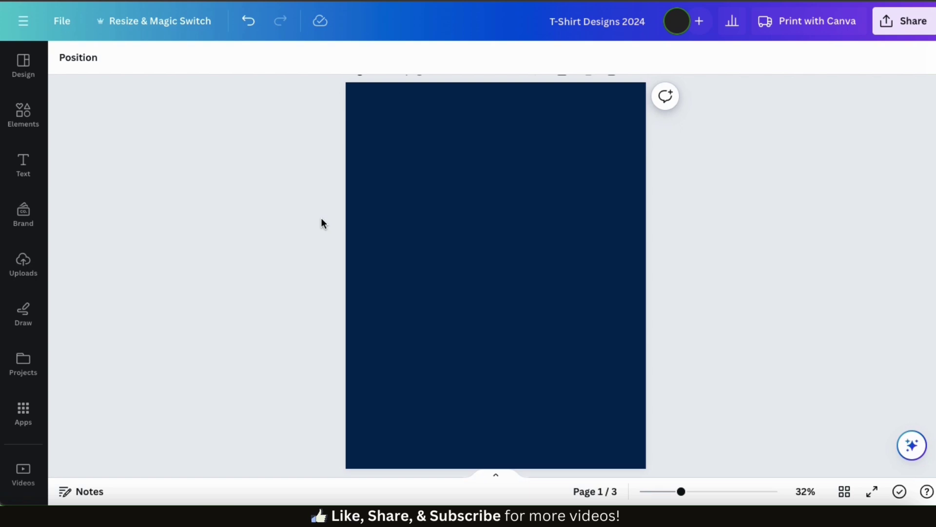
Search Design templates for 'photography' and scroll through results like Photography Club and Say Cheese.
click(28, 73)
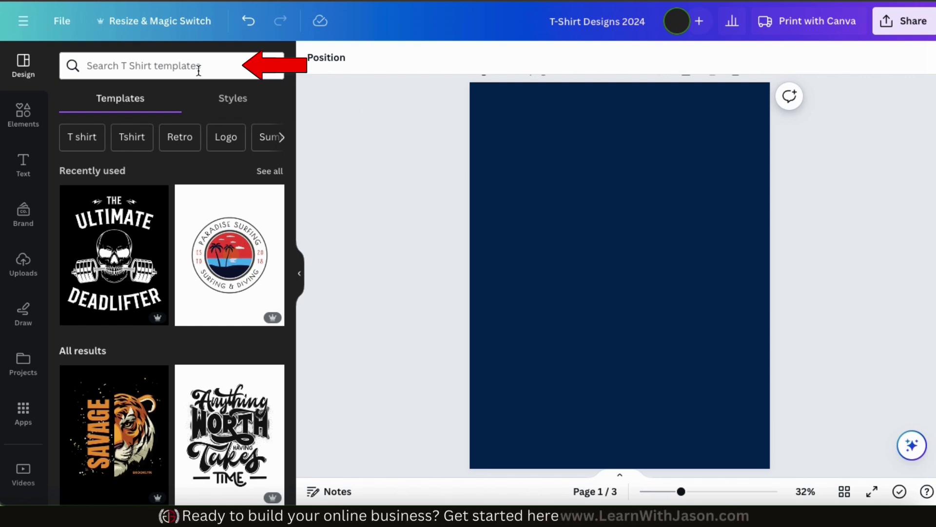
click(178, 70)
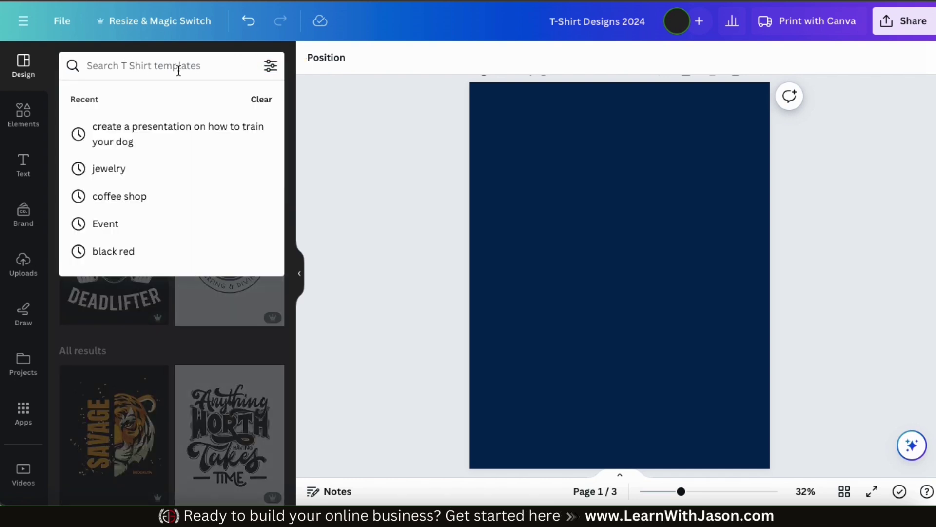
text(photography)
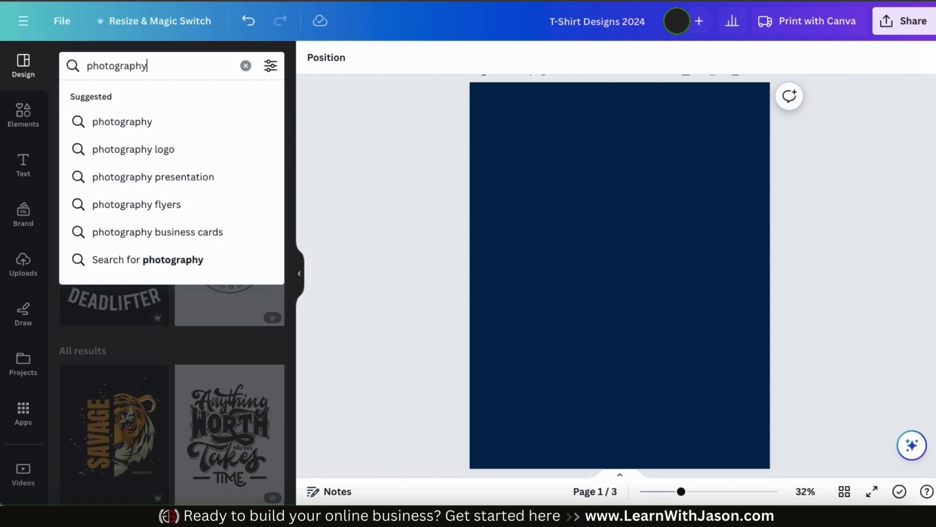
key(Return)
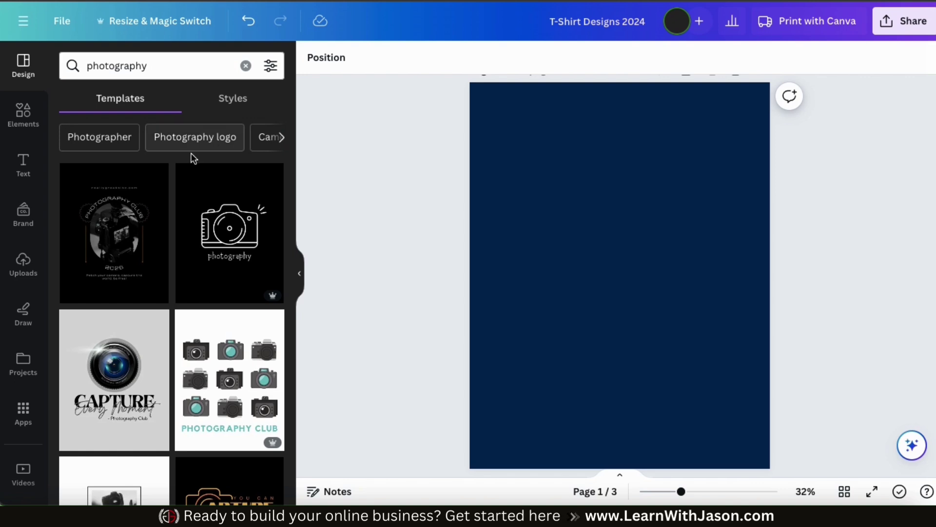
scroll(174, 165, down, 5)
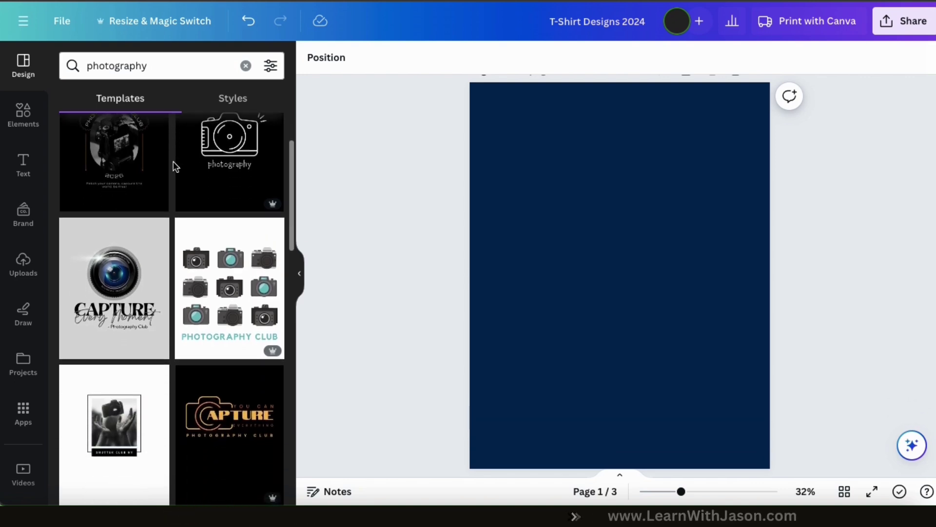
scroll(173, 165, down, 3)
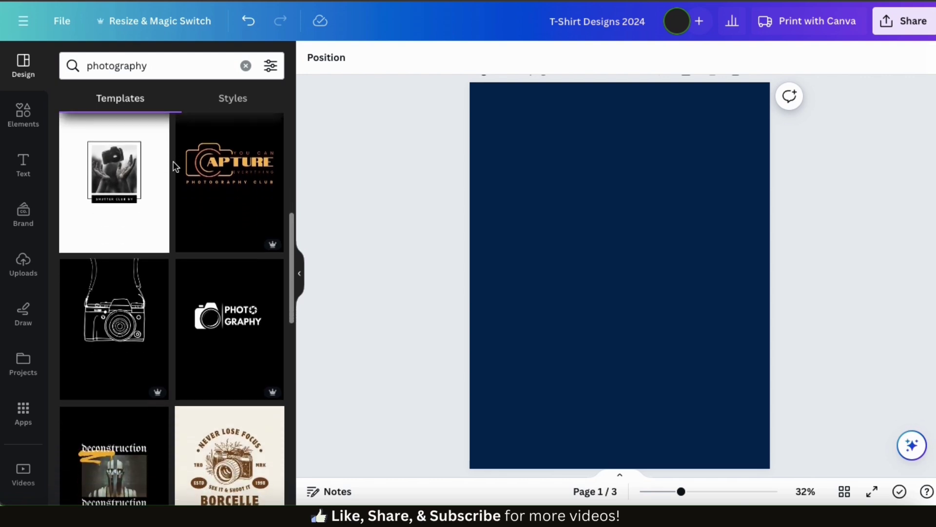
scroll(173, 165, down, 2)
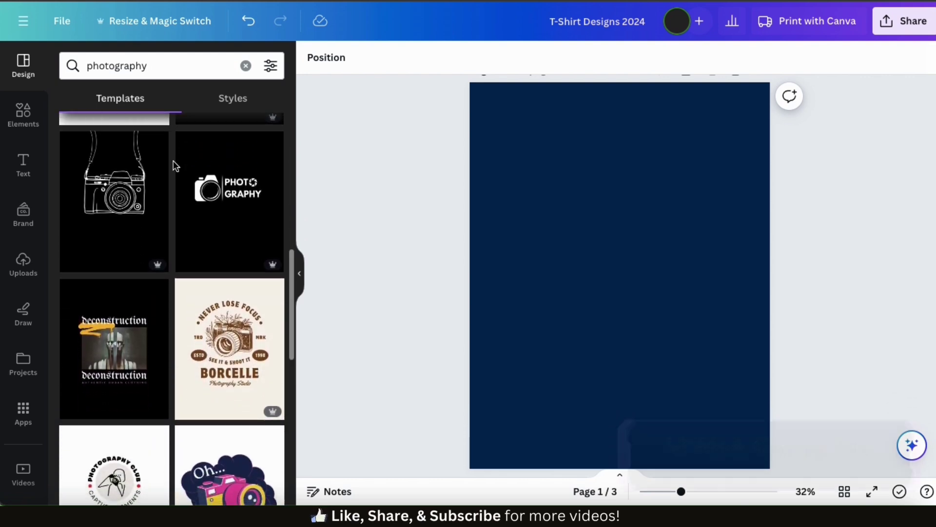
scroll(173, 160, down, 3)
scroll(174, 160, down, 6)
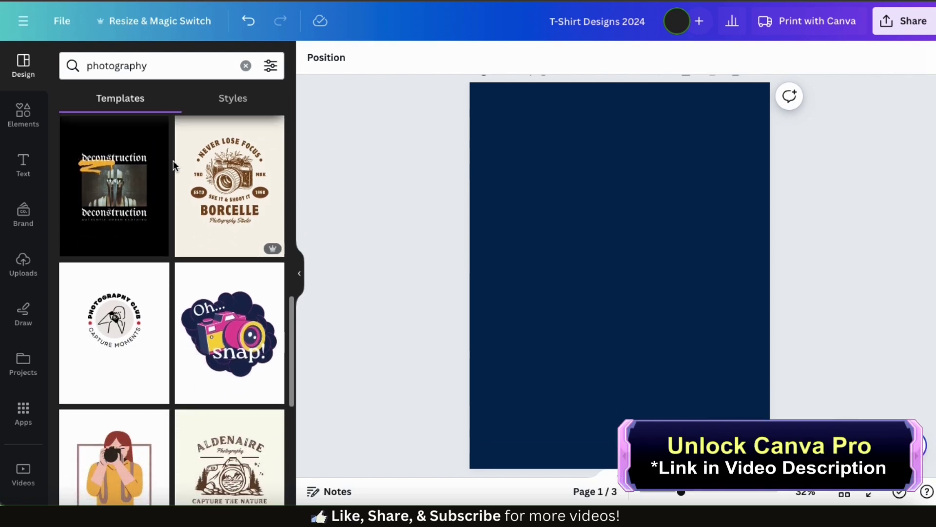
scroll(173, 160, down, 5)
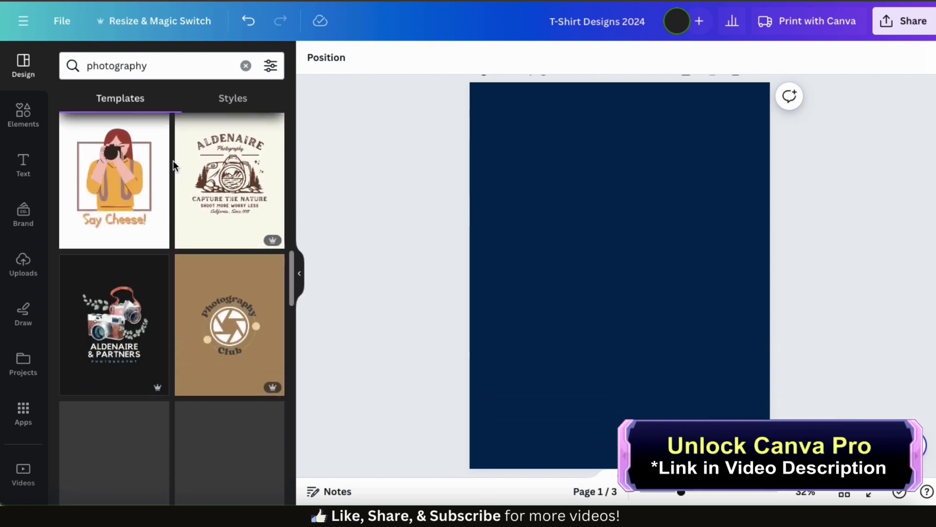